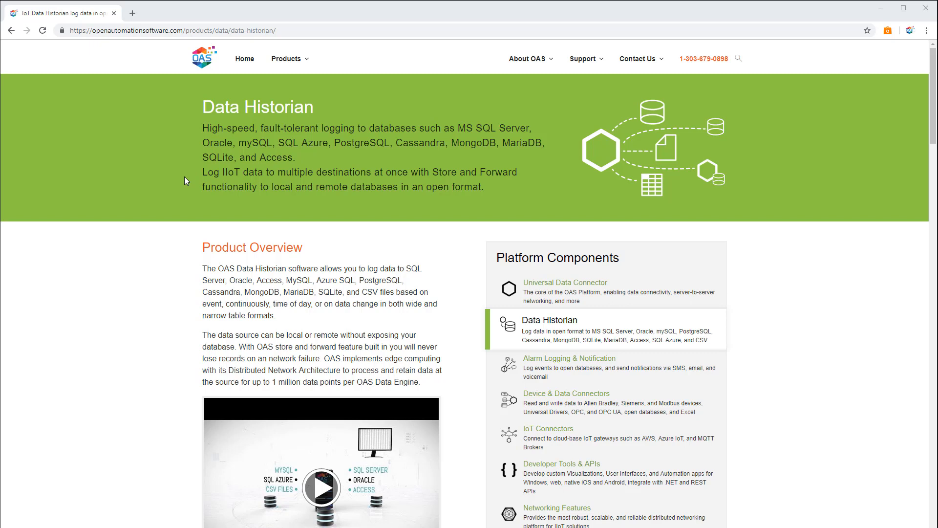
Step: Open the knowledge base article "Log Buffered Data from a PLC or Controller" under Data Destinations, Data Logging
mouse_move(583, 61)
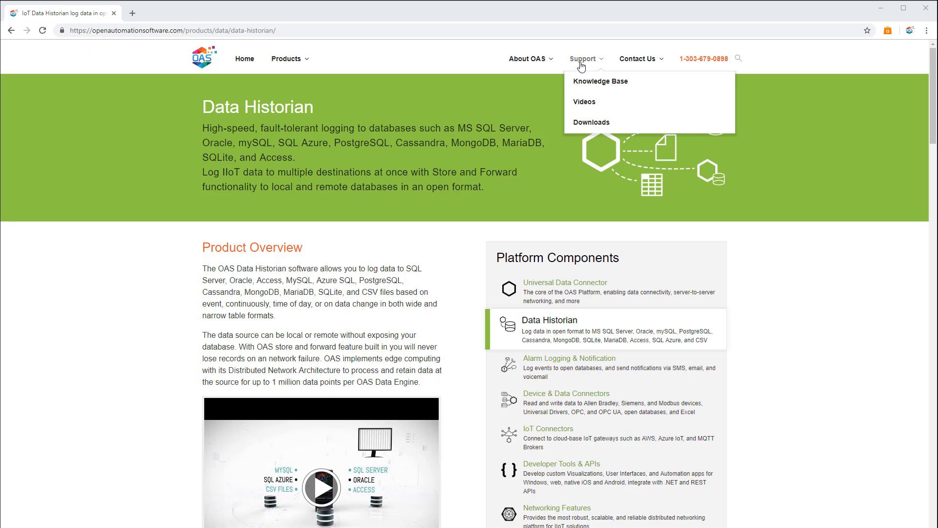
left_click(587, 85)
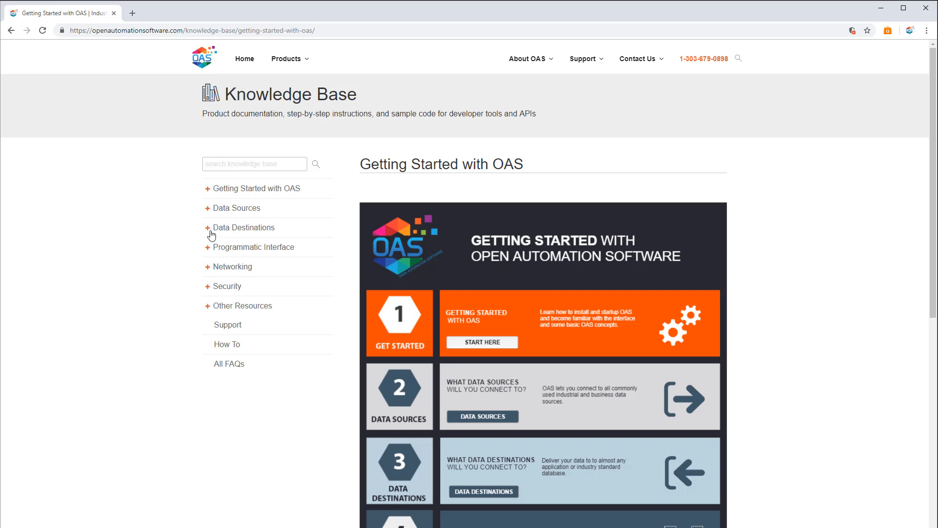
left_click(208, 229)
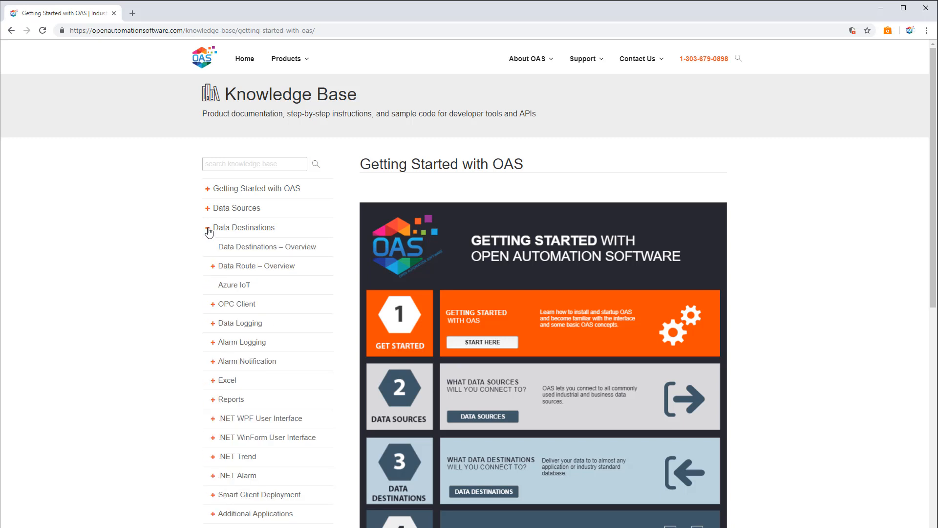
left_click(213, 324)
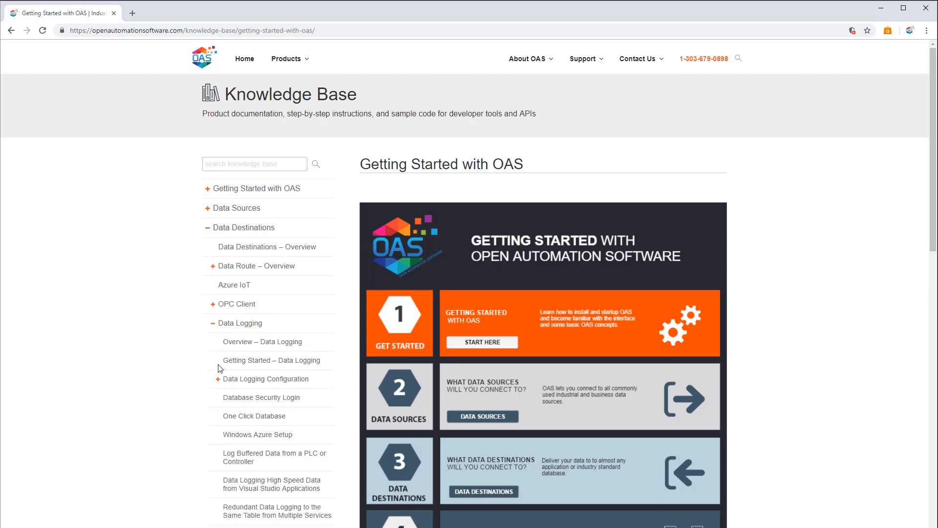
left_click(230, 459)
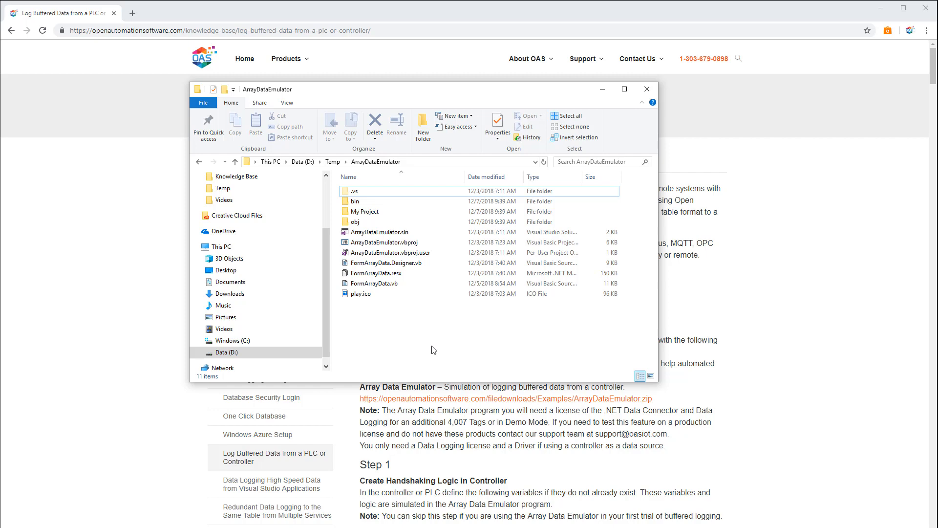
Step: Launch ArrayDataEmulator.exe from the bin\Release folder of ArrayDataEmulator
left_click(377, 201)
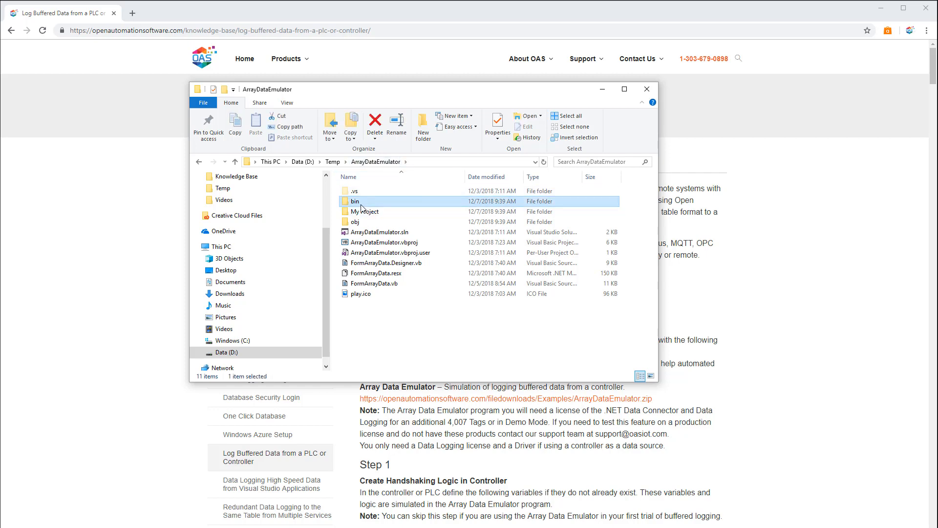
double_click(360, 202)
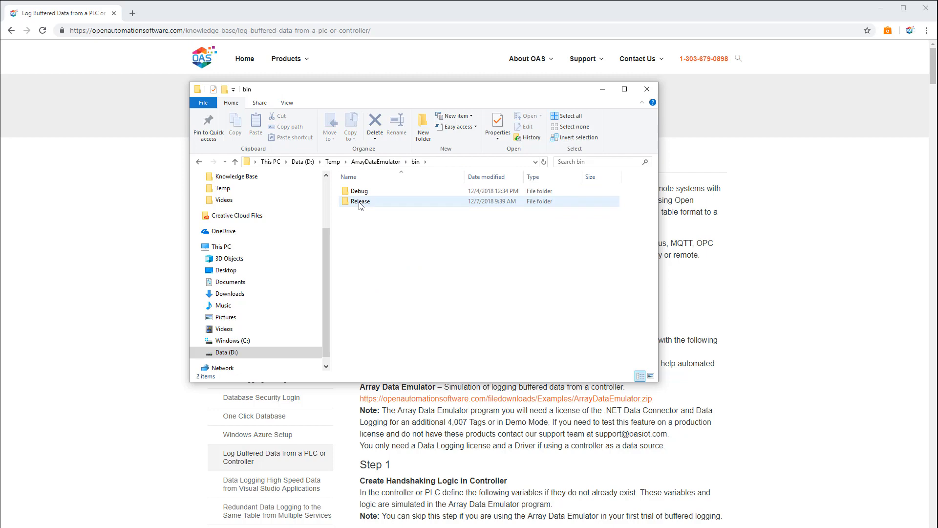
double_click(360, 202)
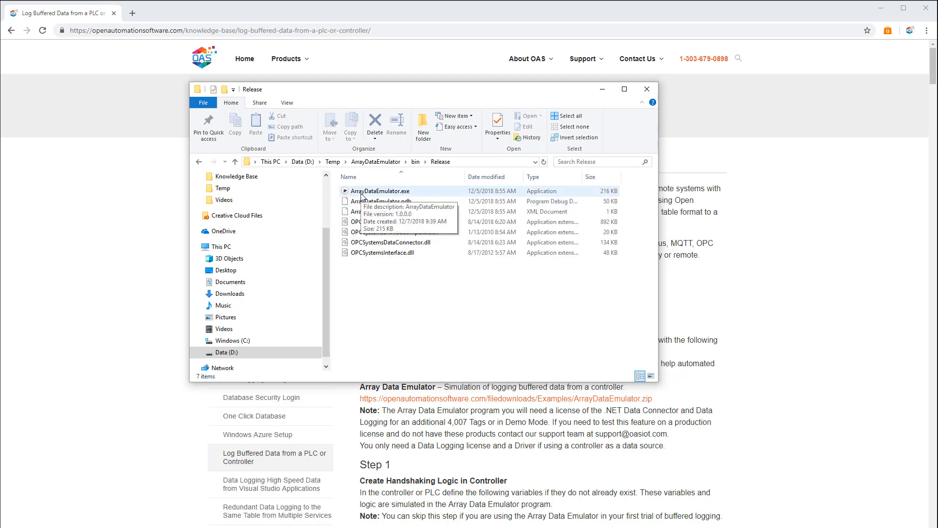
double_click(362, 195)
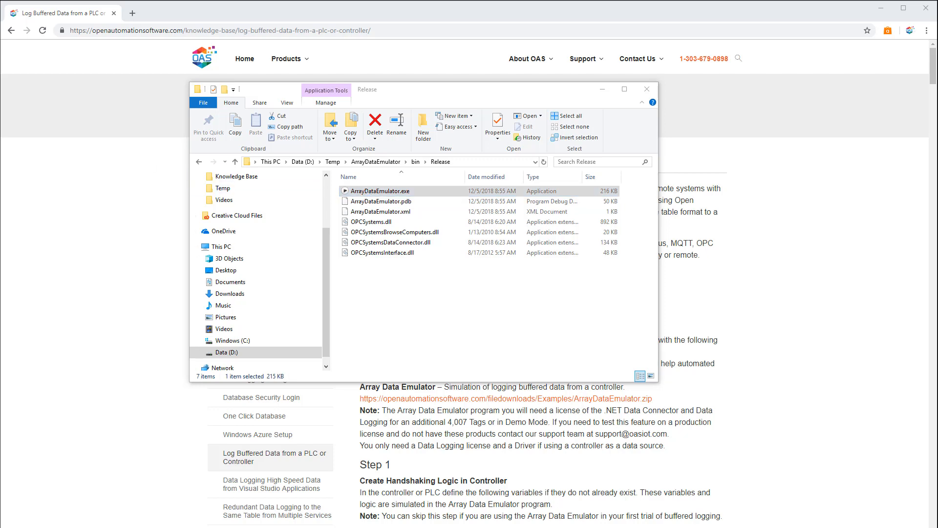
Step: Review the article's Step 1 handshaking logic and create the simulation tags on localhost with the Array Data Emulator
left_click(423, 181)
scroll(423, 181, "down", 6)
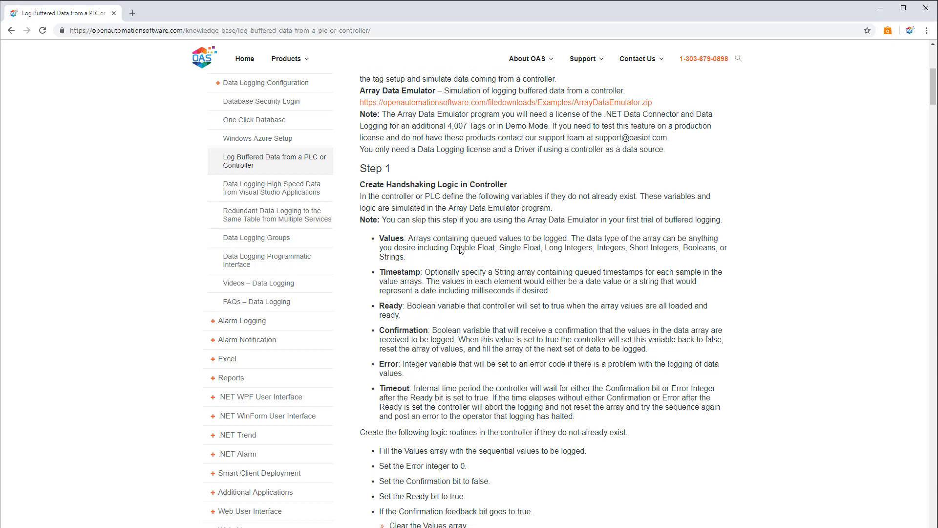
scroll(460, 249, "down", 3)
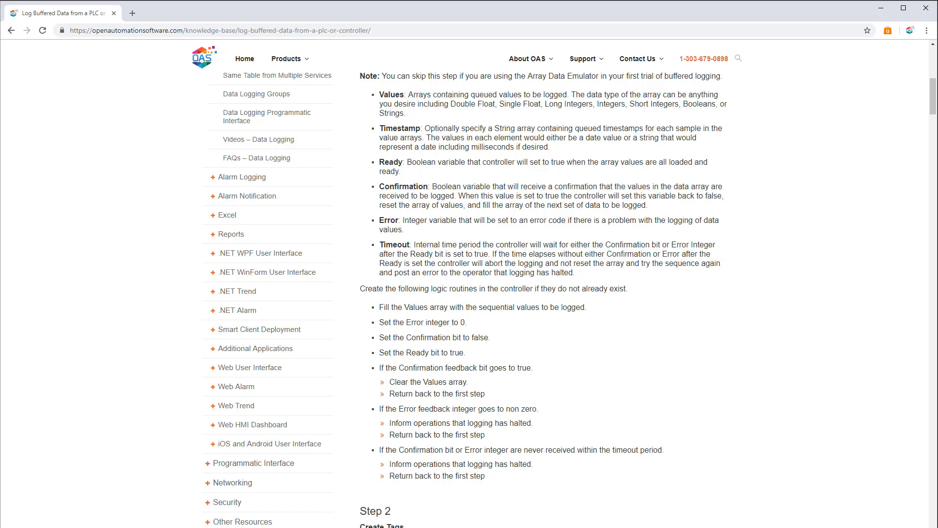
key("alt+Tab")
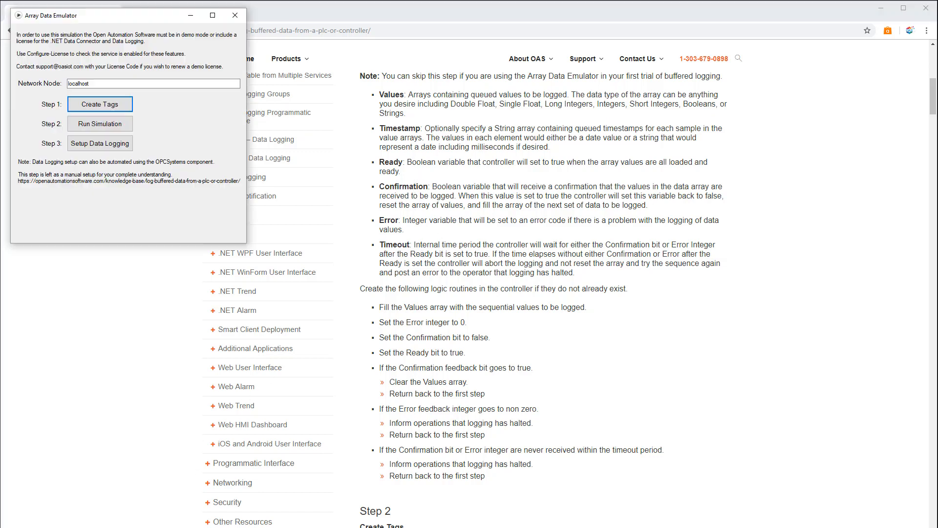
left_click(96, 106)
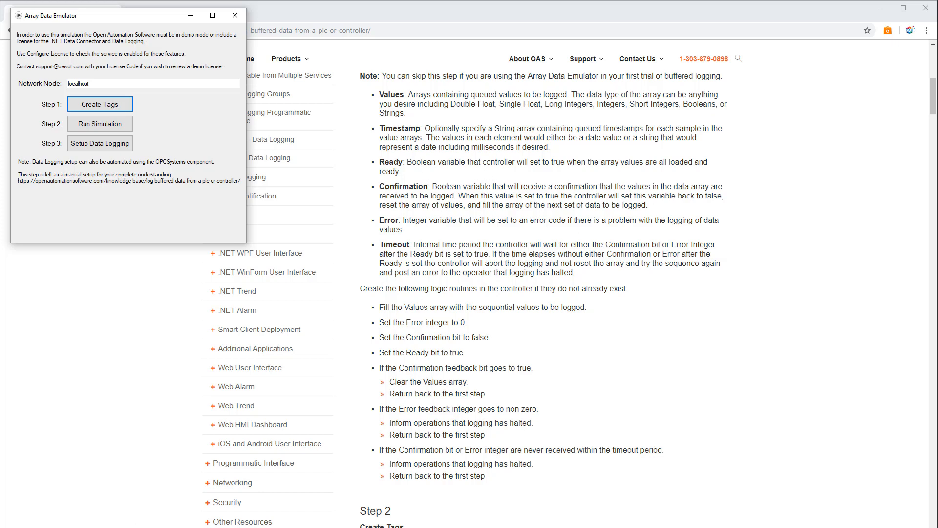
Step: Start the Configure OAS application and open the tag configuration of the localhost network node
key("super")
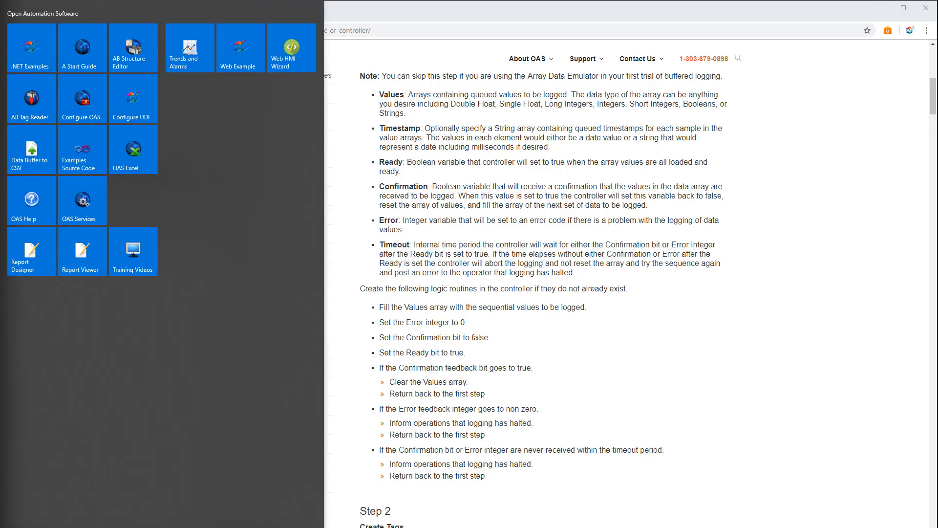
left_click(205, 526)
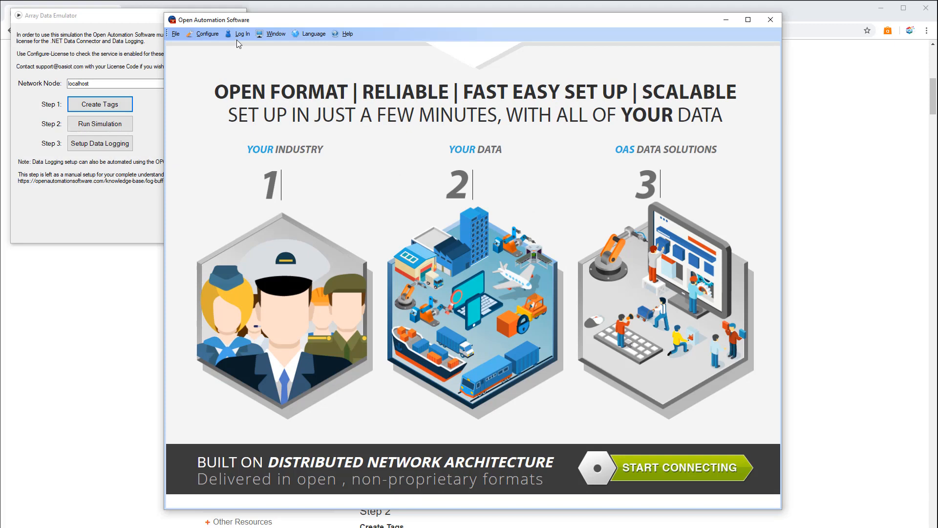
left_click(205, 34)
key("Escape")
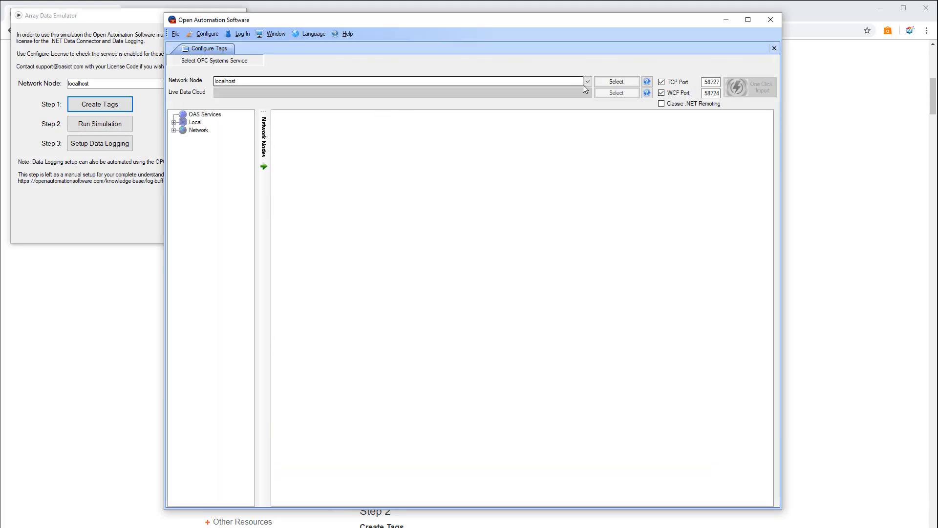
left_click(615, 83)
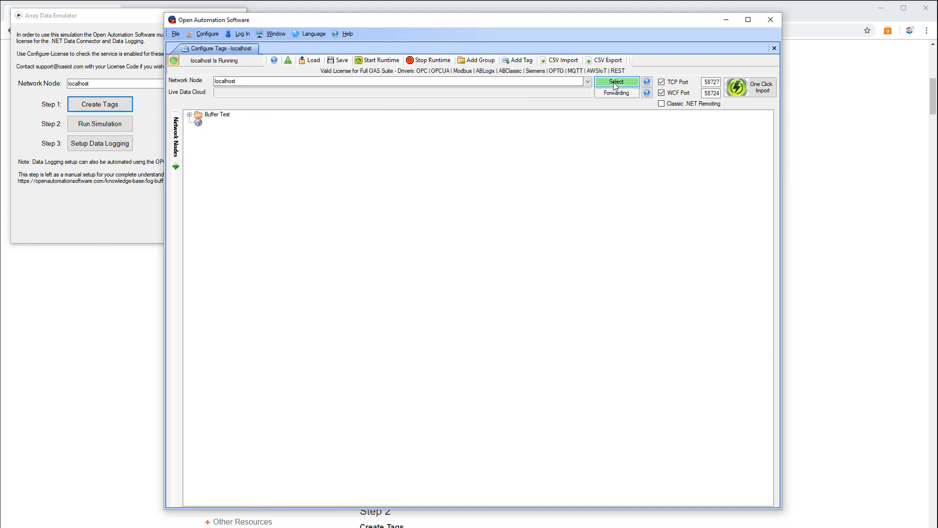
Step: Examine the Confirmation, DateArray, Error, Ready and ValueArray1 tags in the Buffer Test group
left_click(192, 114)
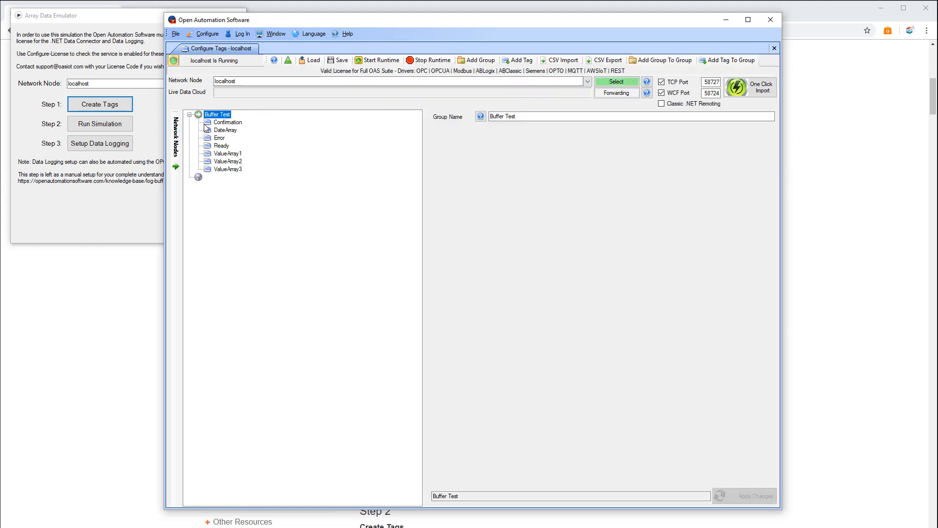
left_click(218, 124)
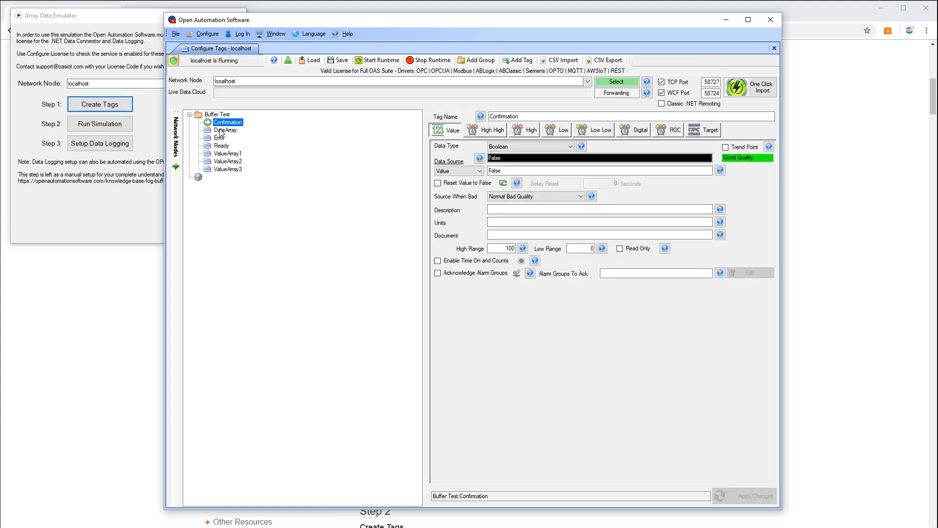
left_click(219, 131)
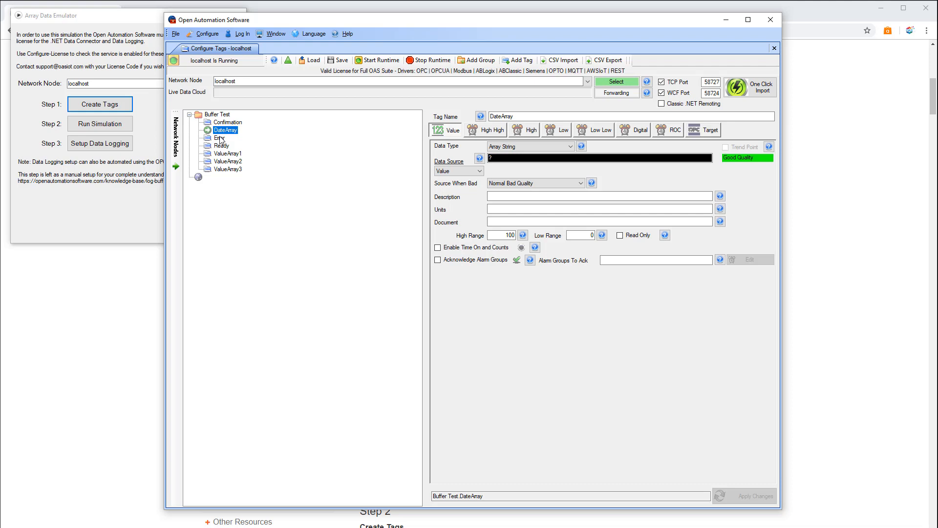
left_click(219, 138)
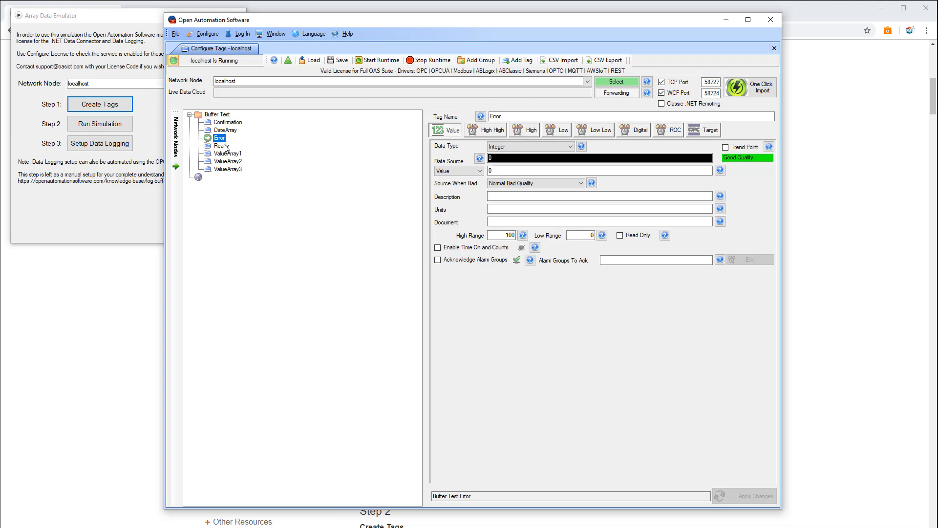
left_click(222, 147)
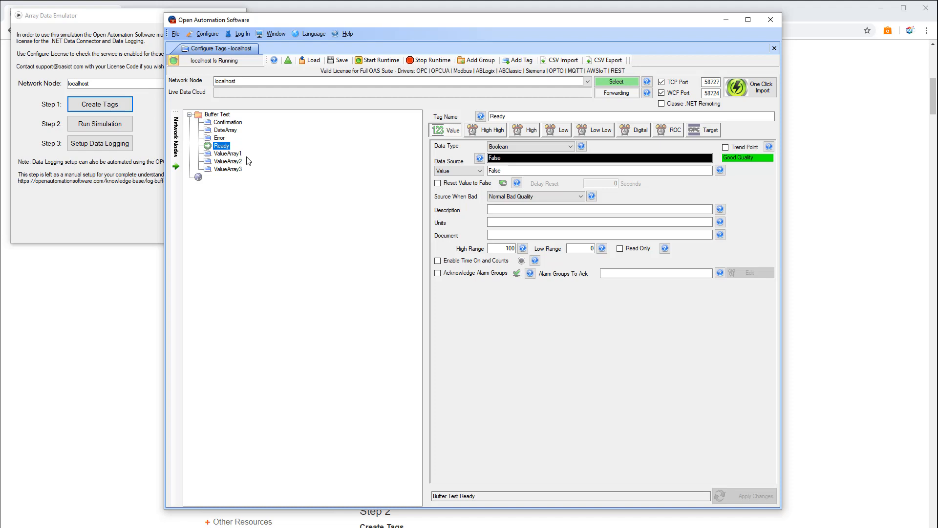
left_click(237, 155)
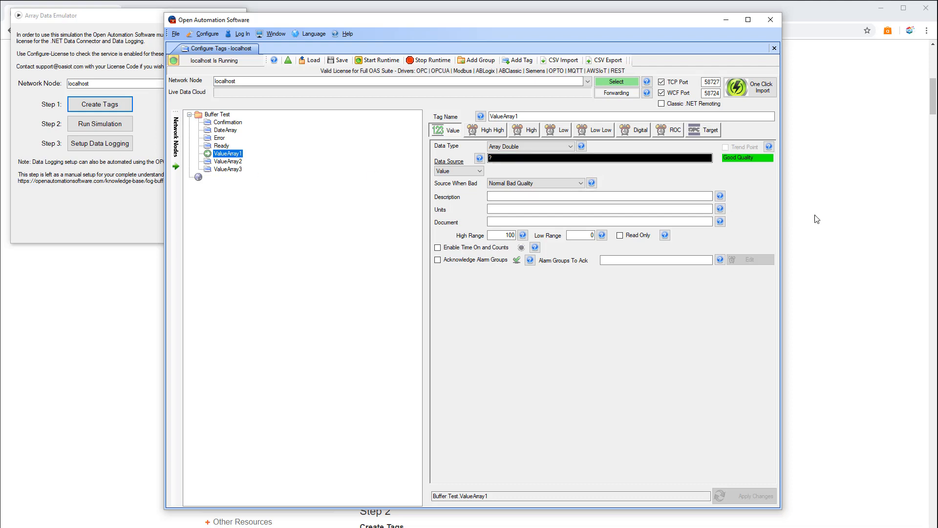
Step: Switch to the browser article and read its handshaking logic, tag creation and Step 3 data logging setup instructions
key("alt+Tab")
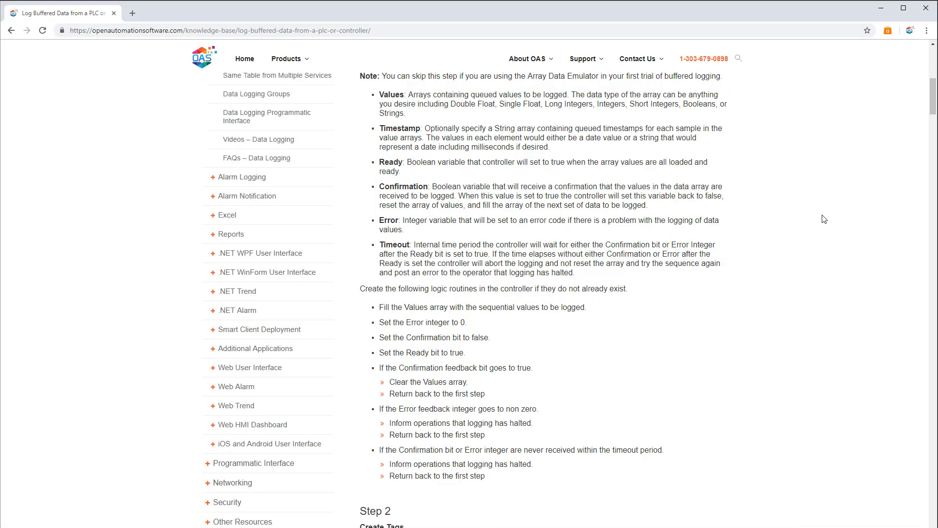
scroll(814, 226, "up", 2)
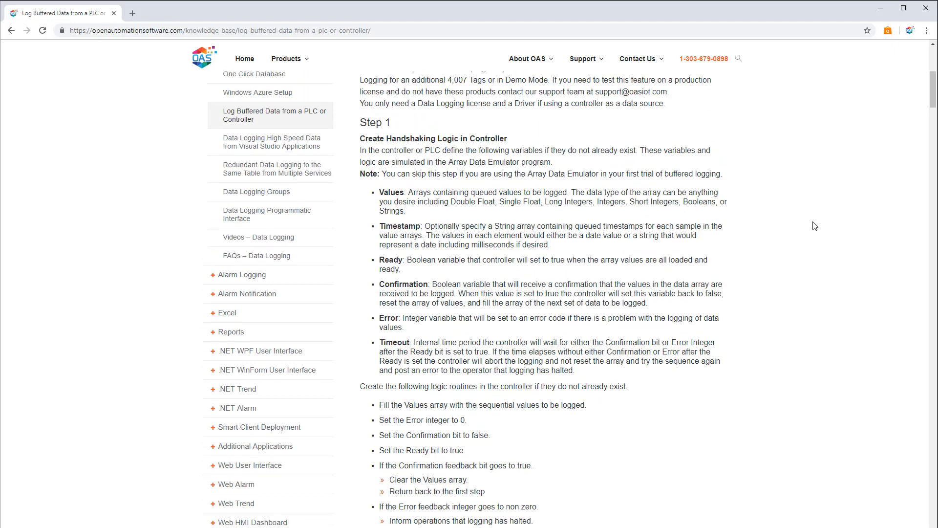
scroll(815, 225, "down", 2)
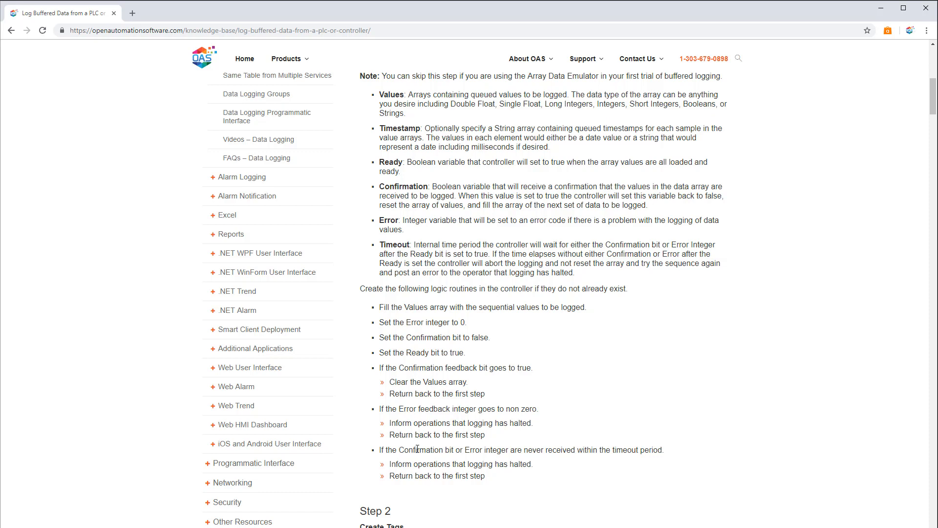
scroll(416, 448, "down", 8)
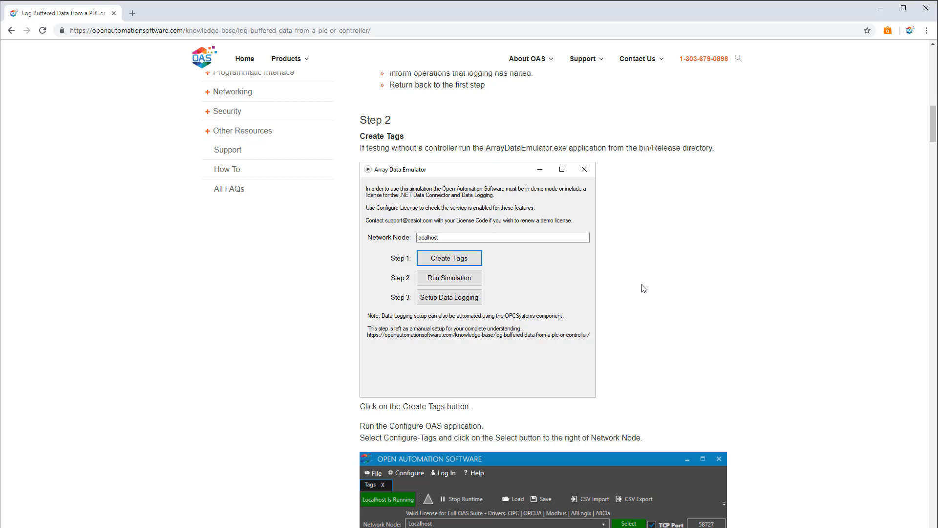
scroll(643, 288, "down", 10)
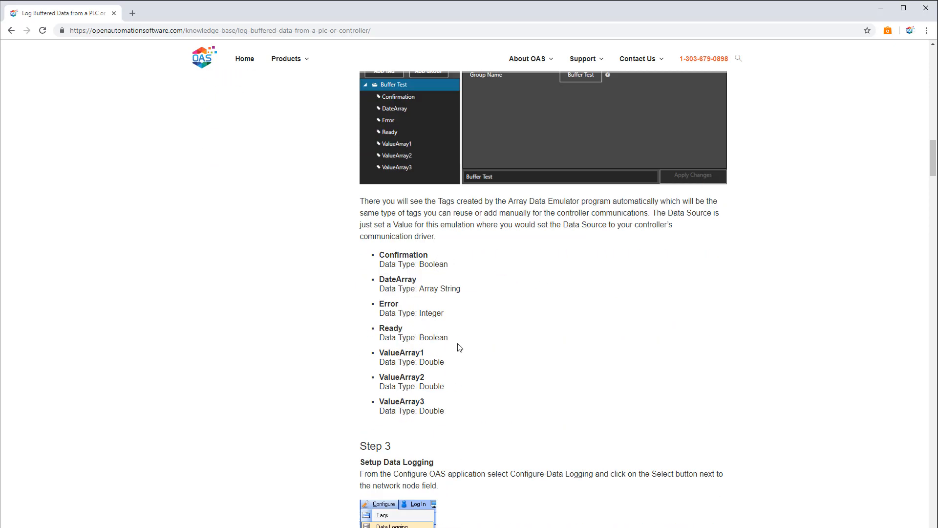
scroll(459, 346, "down", 6)
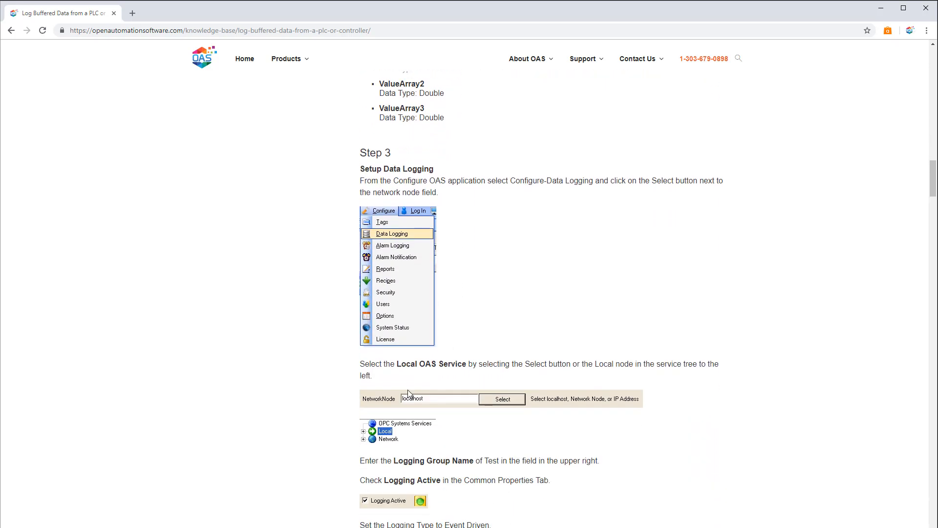
Step: Switch back to Open Automation Software and open the data logging configuration for the localhost node
key("alt+Tab")
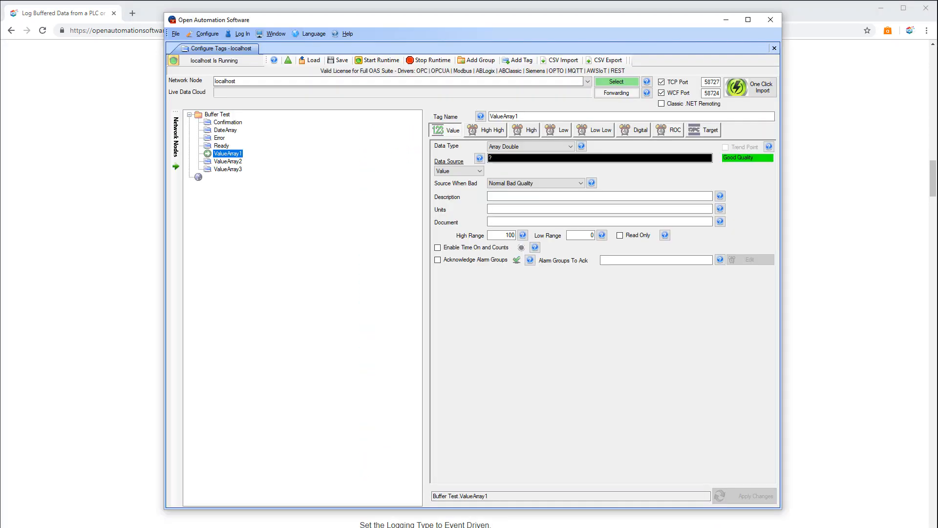
left_click(205, 34)
left_click(215, 68)
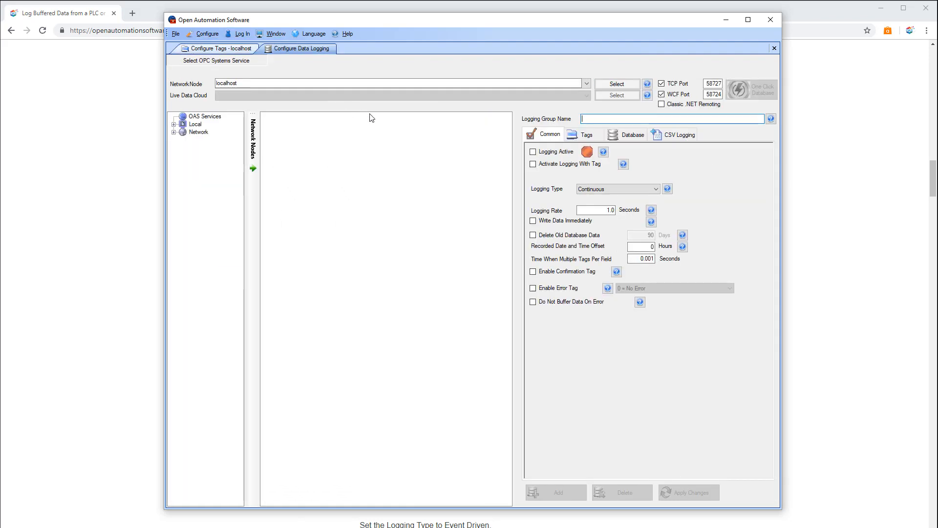
left_click(621, 86)
Step: Name the logging group Test, activate logging for it and set its logging type to Event Driven
left_click(607, 118)
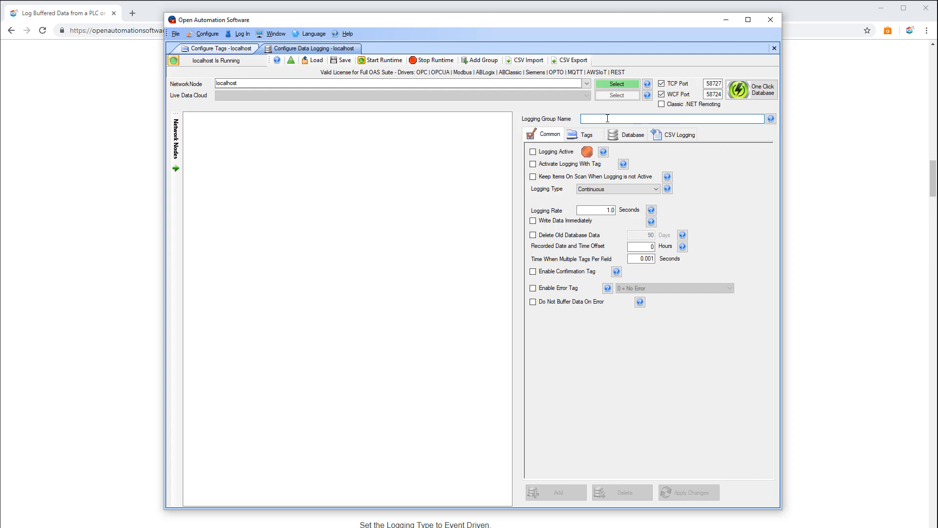
type("Test")
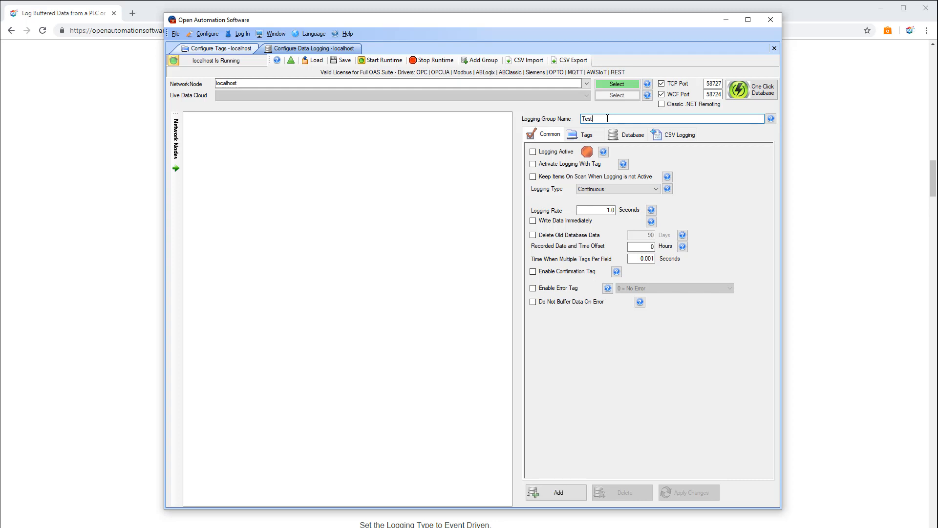
left_click(548, 151)
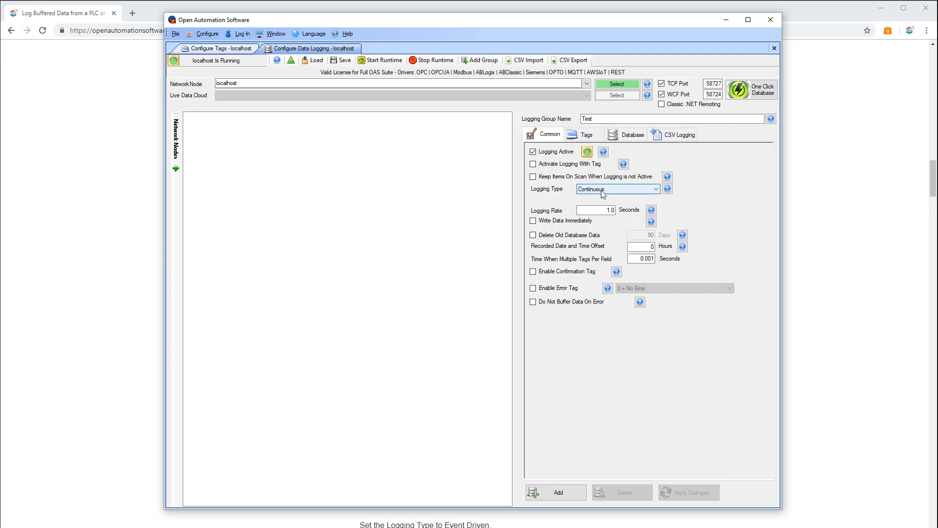
left_click(604, 194)
left_click(605, 206)
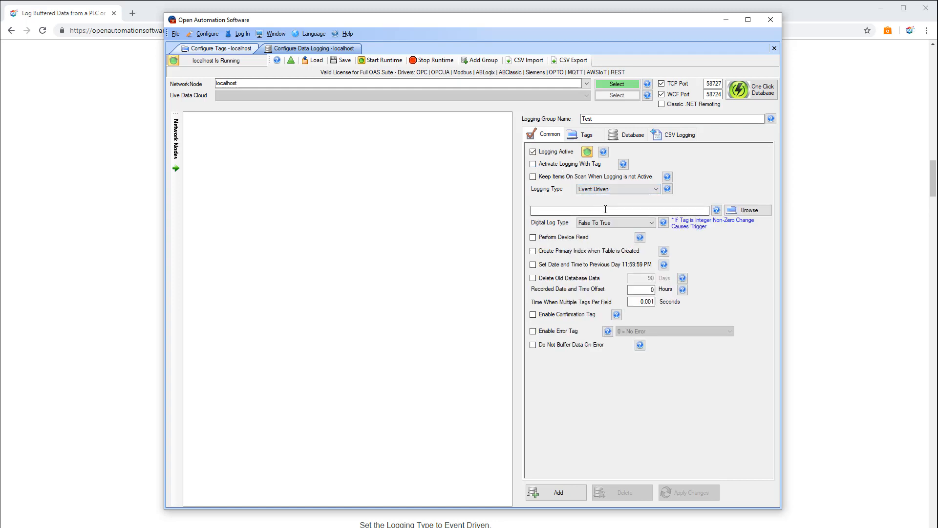
Step: Set the Test logging group's trigger tag to Buffer Test.Ready.Value from the localhost node
left_click(748, 210)
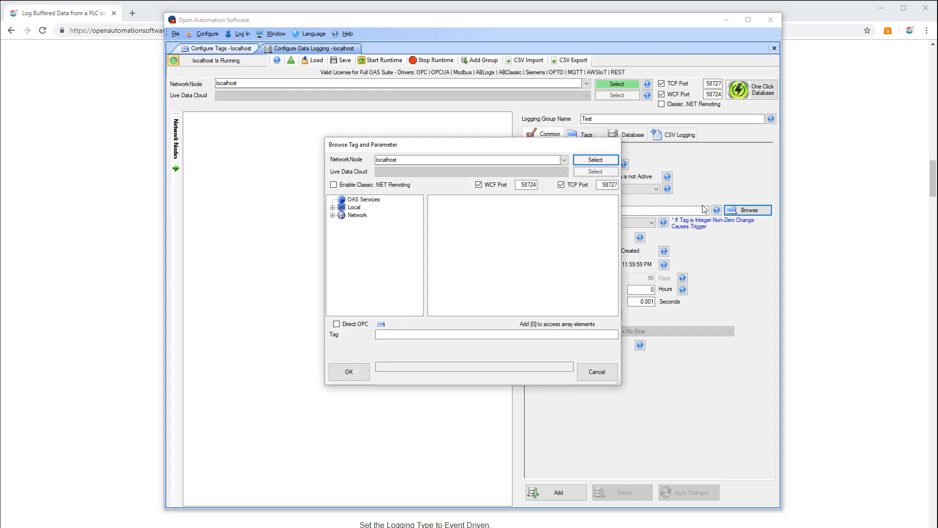
left_click(587, 162)
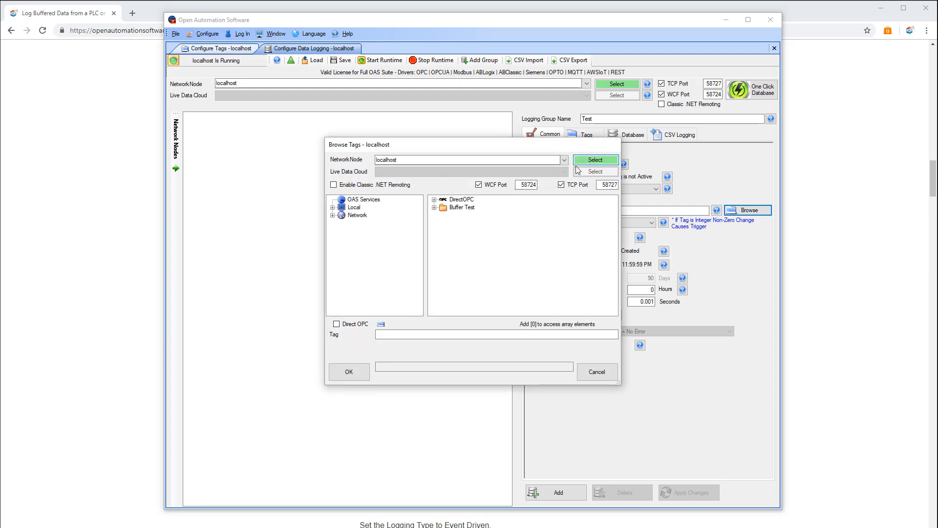
left_click(434, 208)
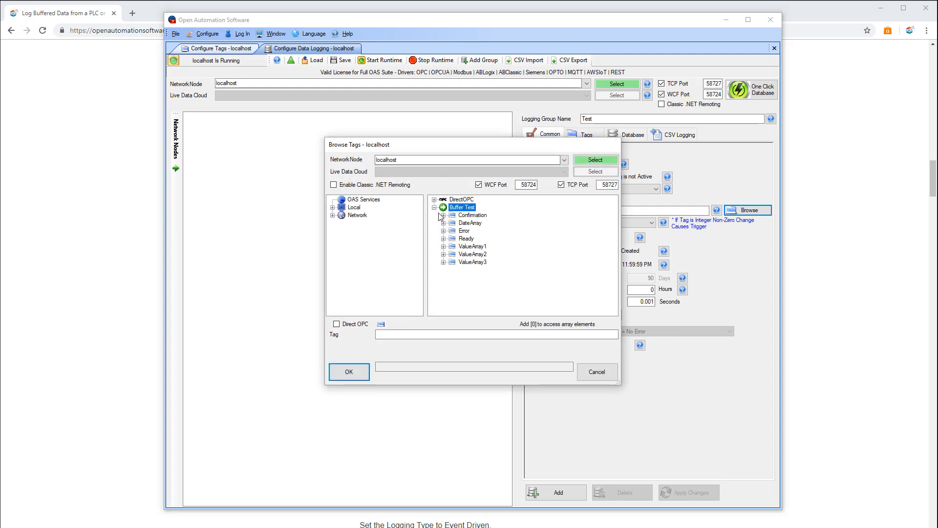
left_click(454, 239)
left_click(348, 372)
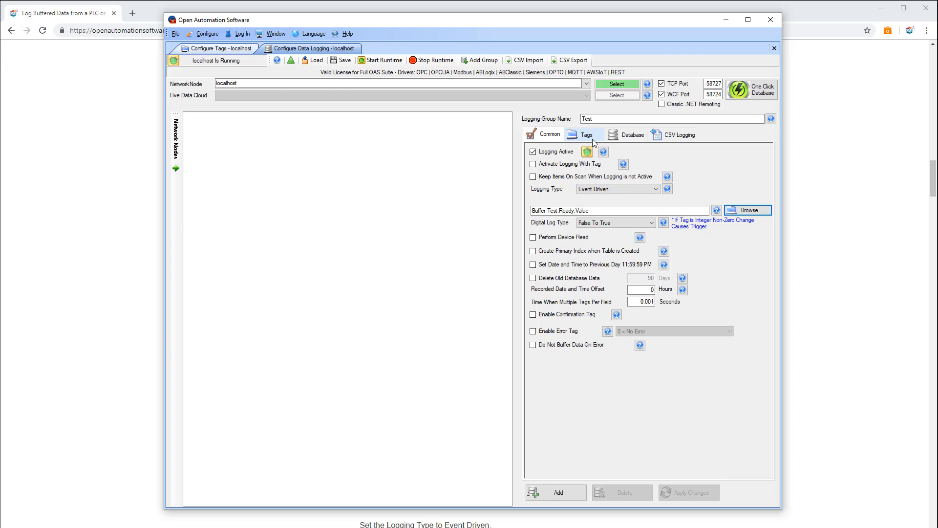
Step: Enable the confirmation tag for the logging group and set it to Buffer Test.Confirmation.Value
left_click(569, 315)
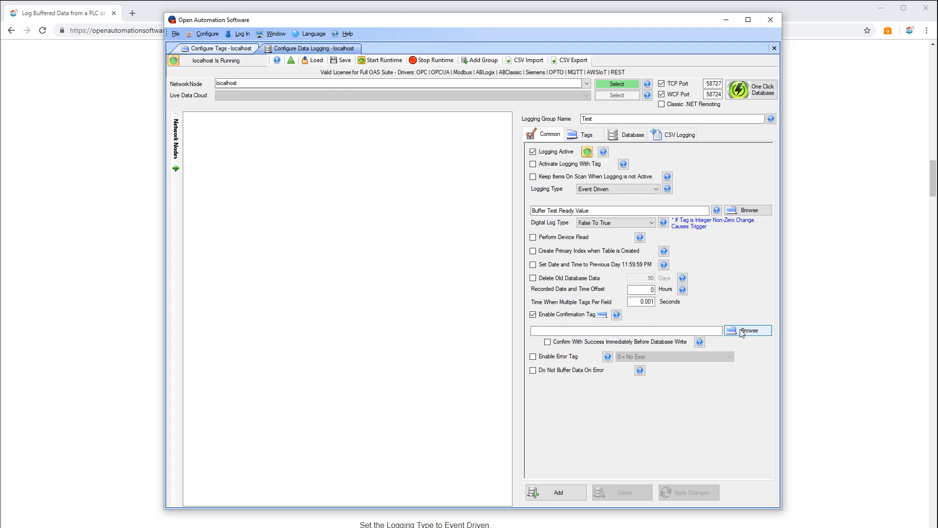
left_click(742, 332)
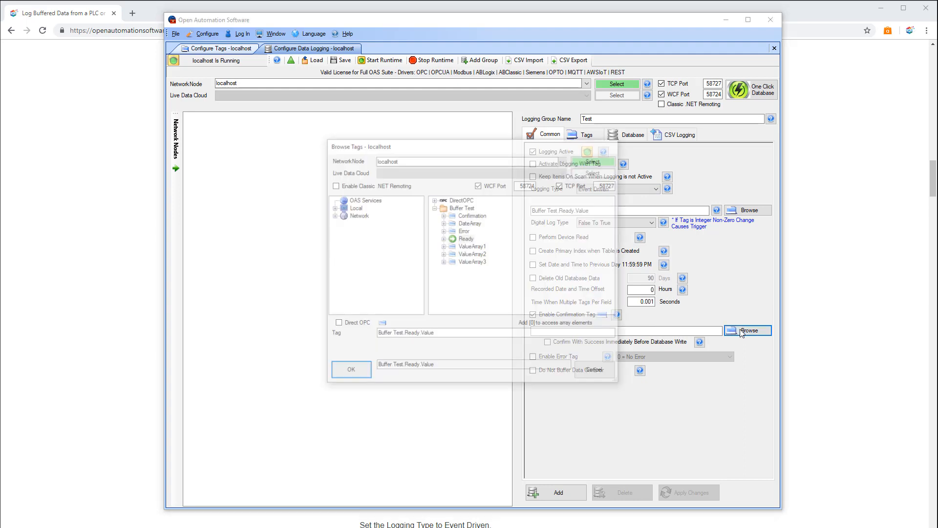
left_click(476, 217)
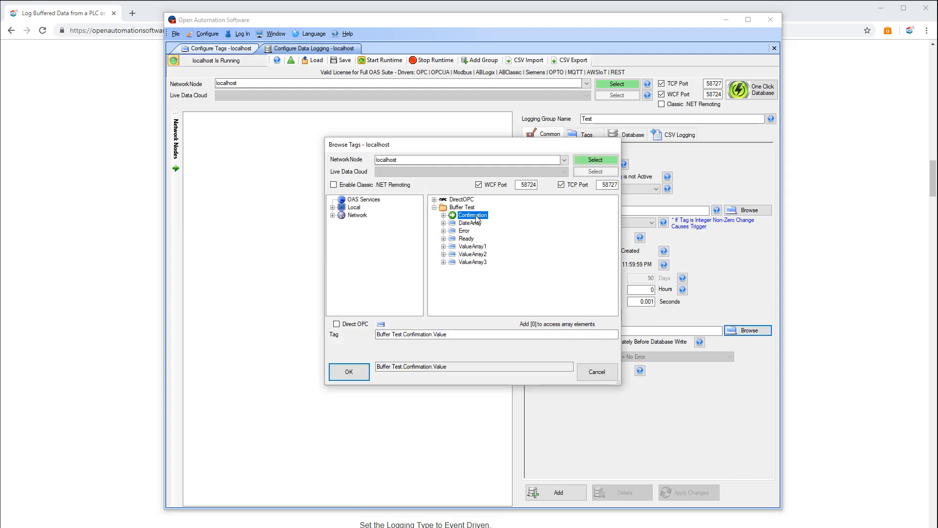
left_click(352, 372)
Step: Enable the error tag for the logging group and set it to Buffer Test.Error.Value
left_click(552, 358)
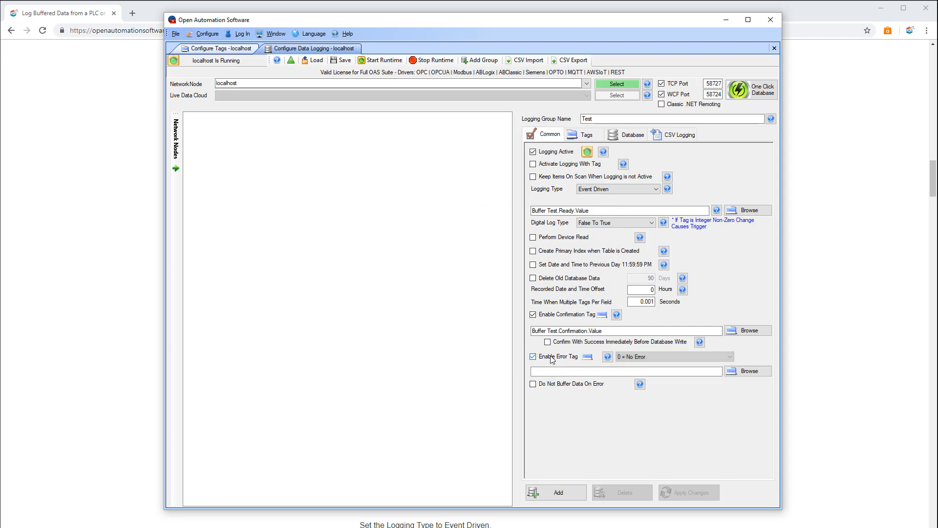
left_click(748, 371)
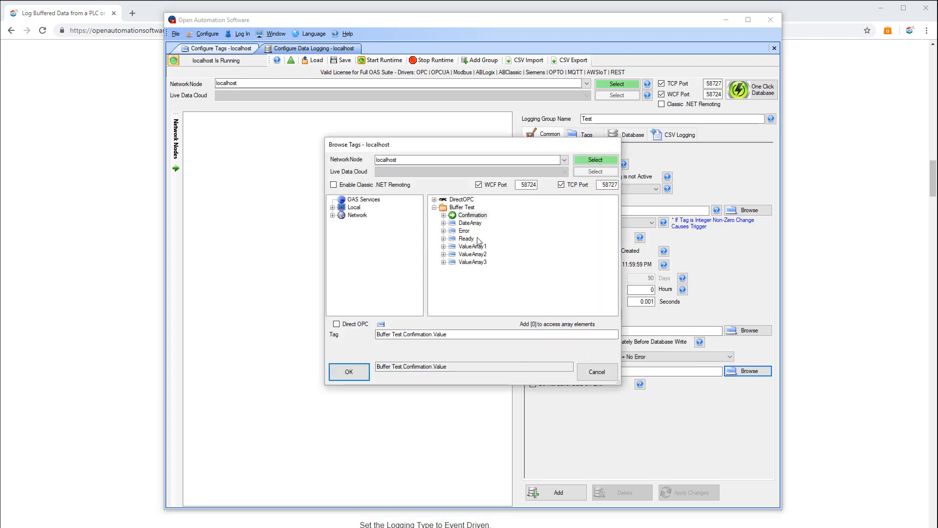
left_click(466, 231)
left_click(361, 374)
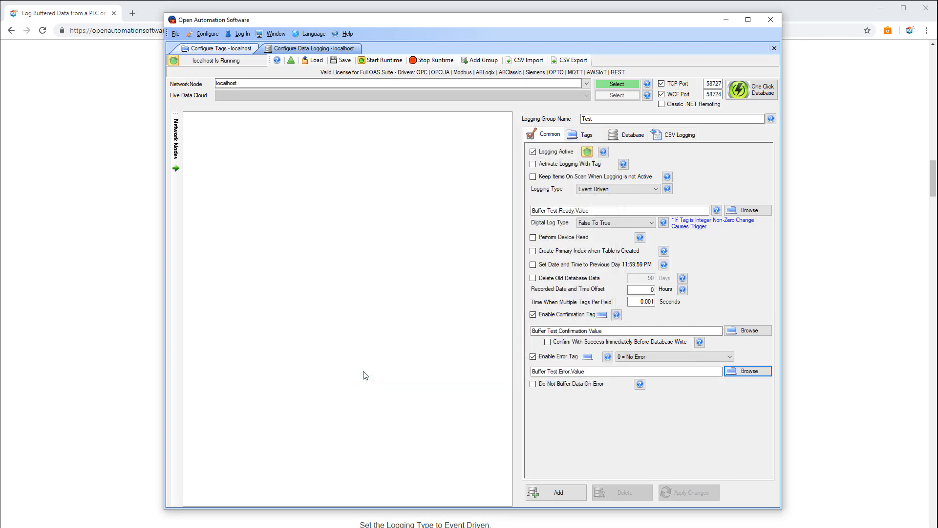
Step: Open the group's tag field settings, then switch to the browser article and read its Step 4 on defining the date and time to log
left_click(586, 135)
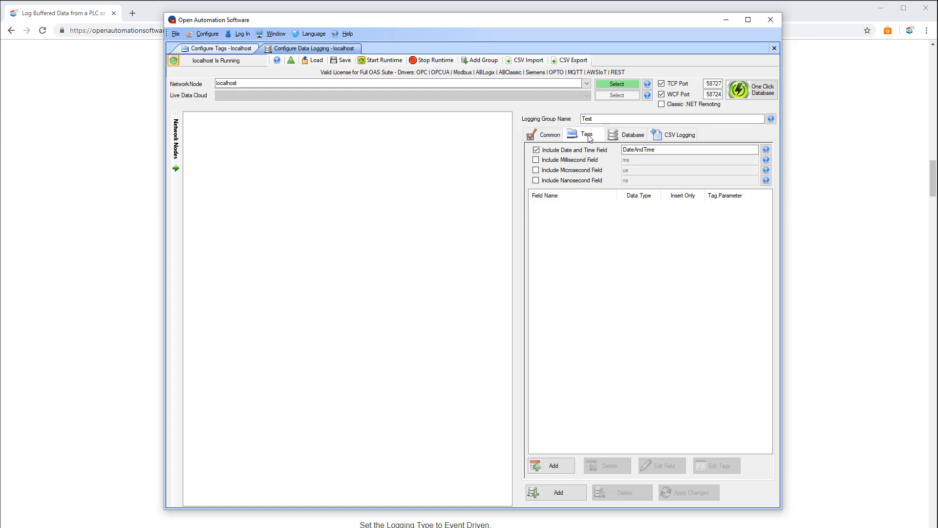
left_click(845, 223)
scroll(841, 225, "down", 3)
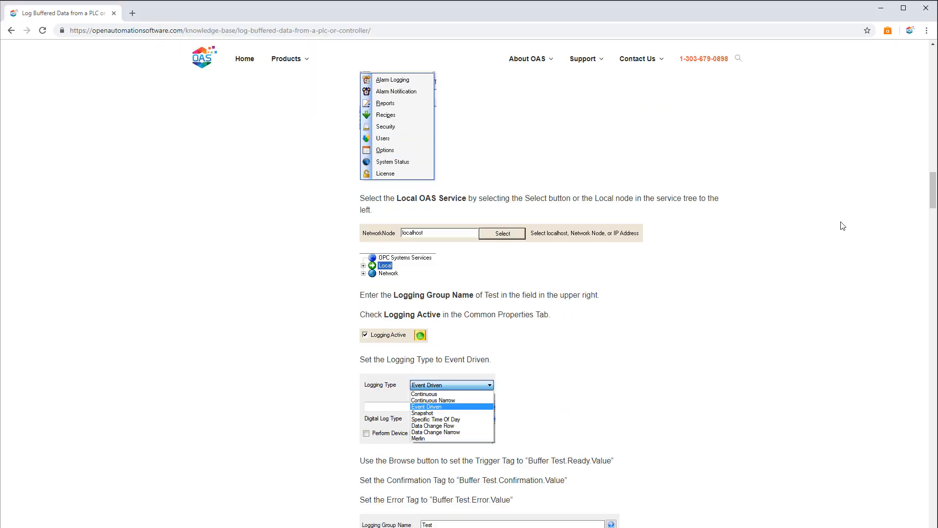
scroll(841, 225, "down", 15)
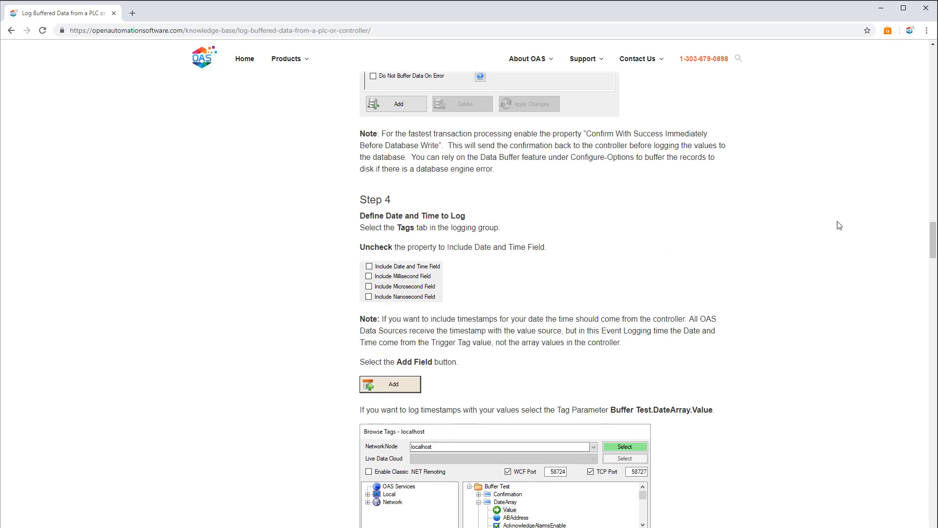
scroll(839, 225, "down", 1)
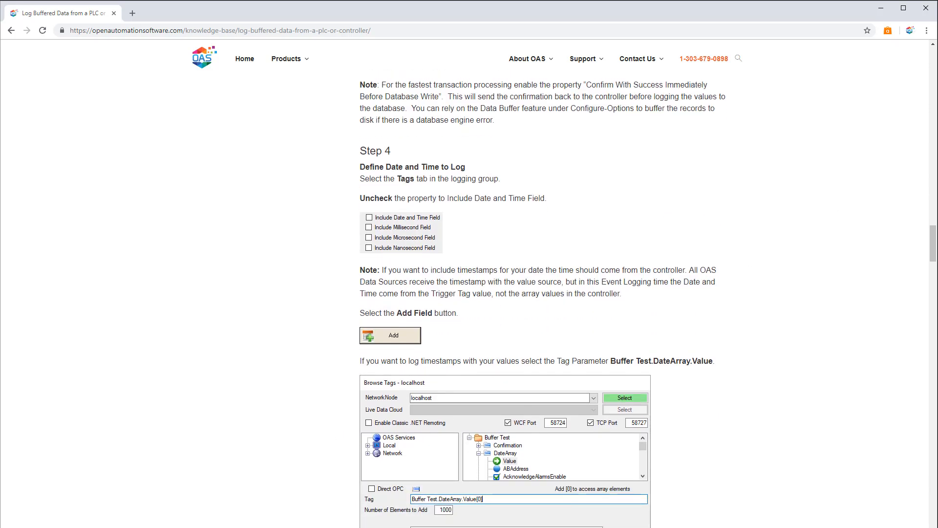
Step: Switch back to Open Automation Software, exclude the built-in Date and Time field from the Test group and review its trigger tag
key("alt+Tab")
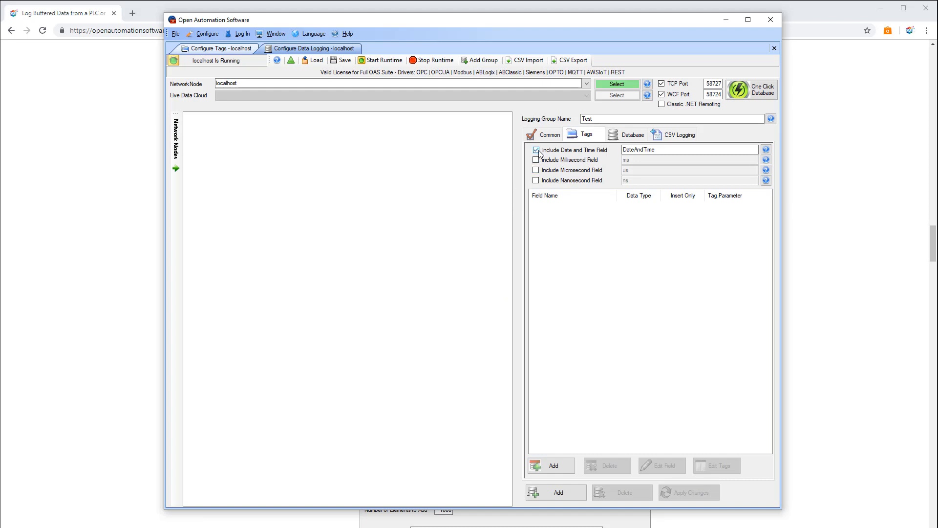
left_click(539, 152)
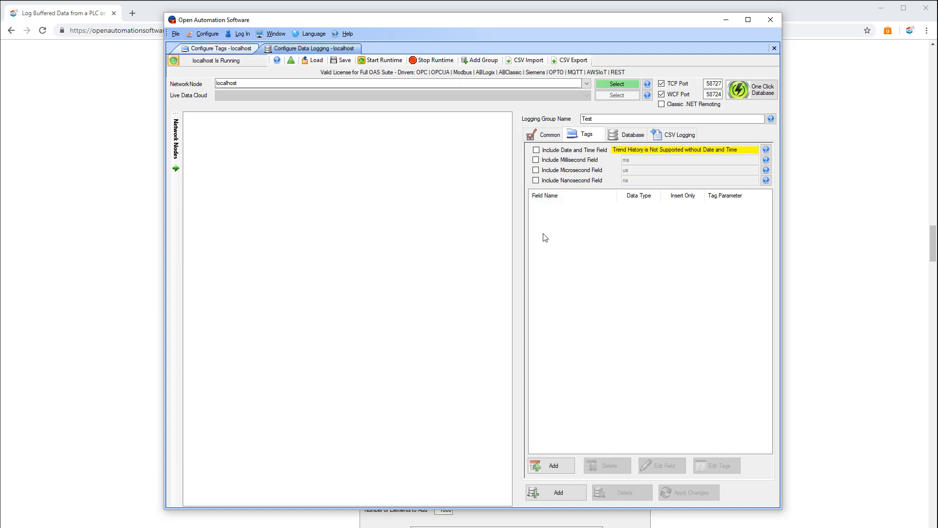
left_click(542, 140)
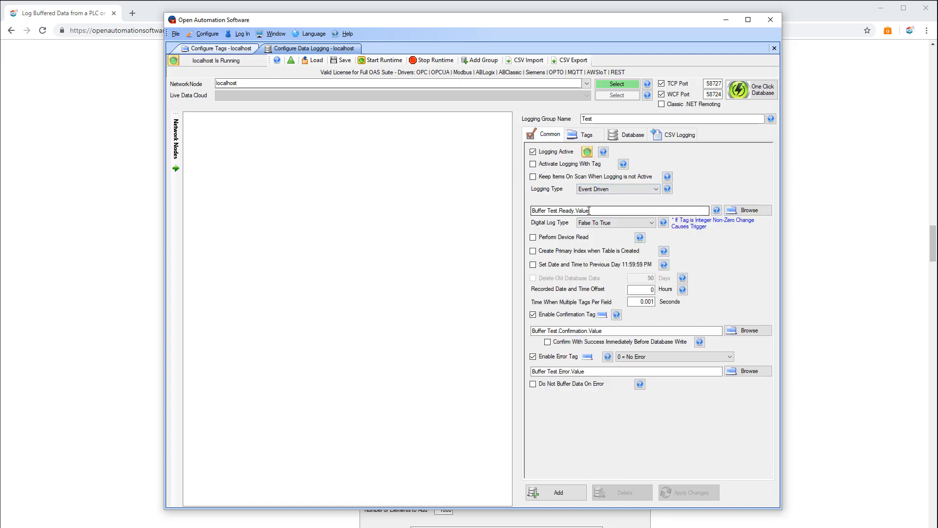
left_click_drag(592, 211, 518, 211)
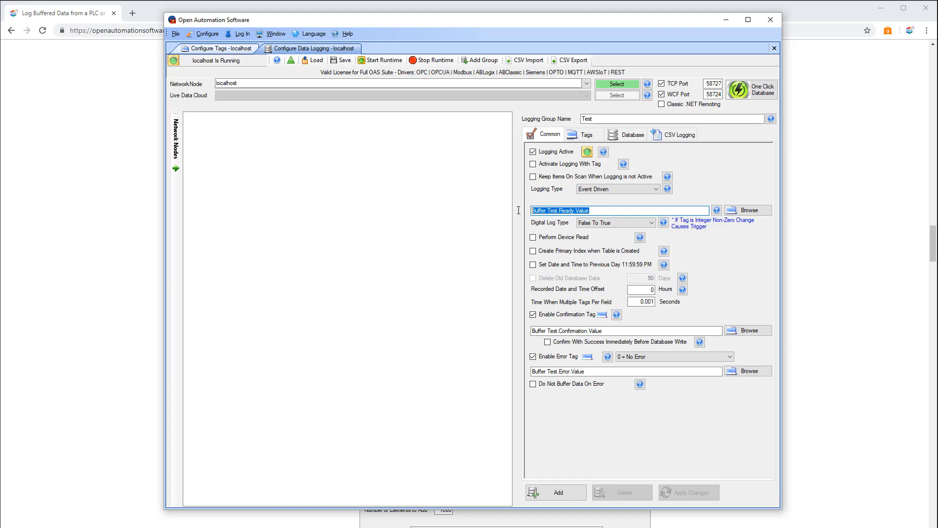
left_click(574, 141)
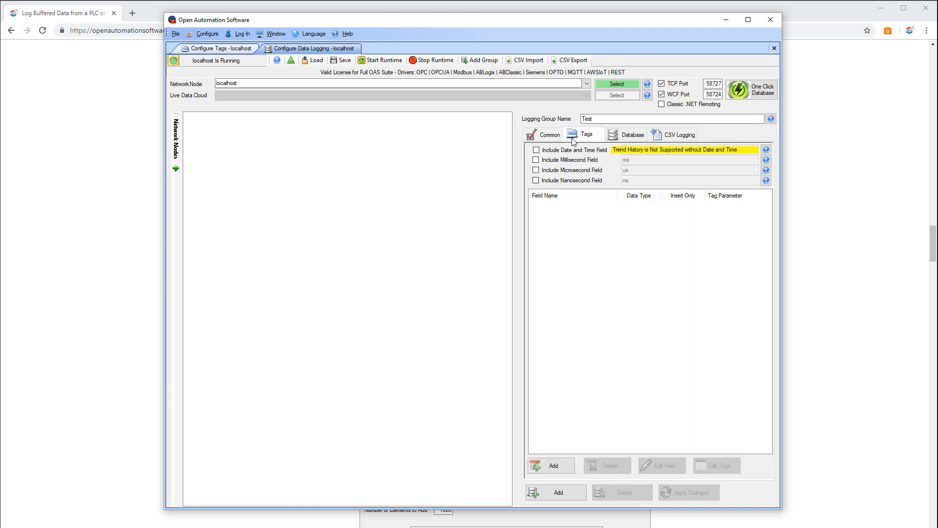
Step: Add a logging field covering 1000 elements of the localhost array tag, starting at Buffer Test.DateArray.Value[0]
left_click(564, 465)
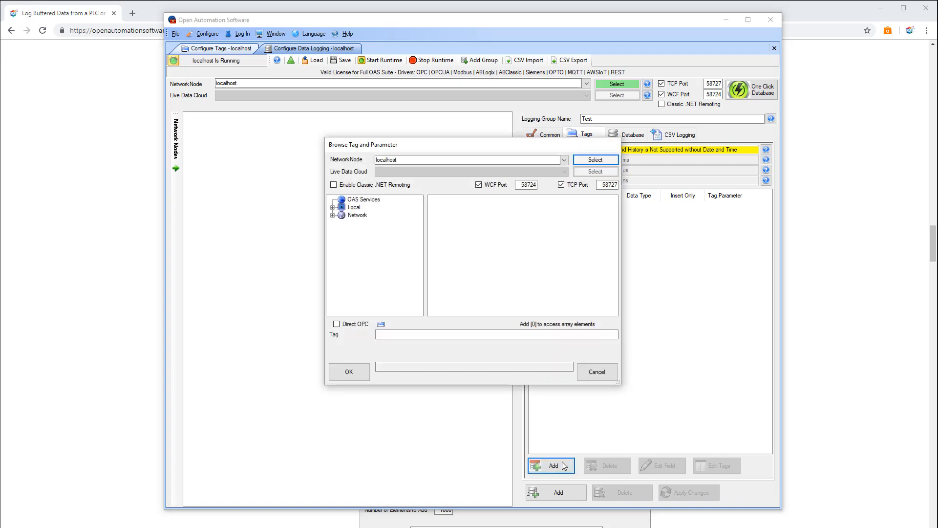
left_click(593, 161)
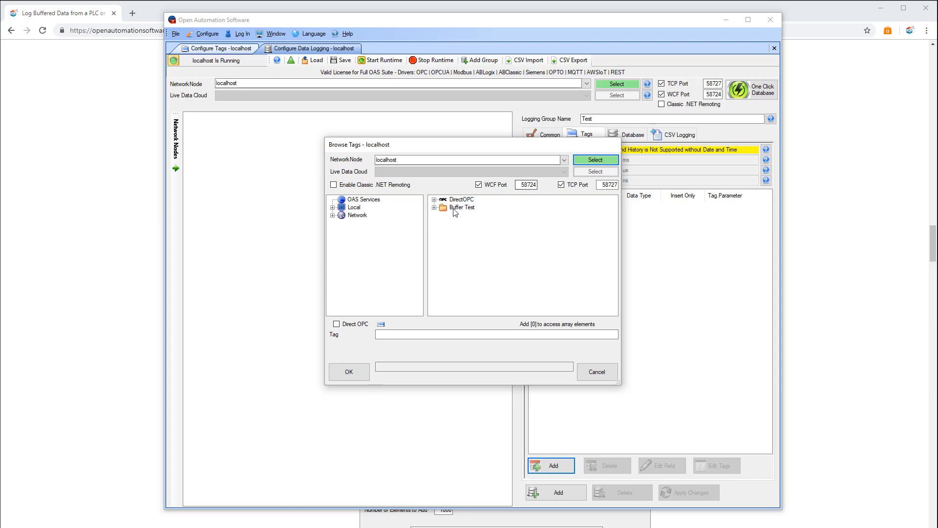
left_click(434, 208)
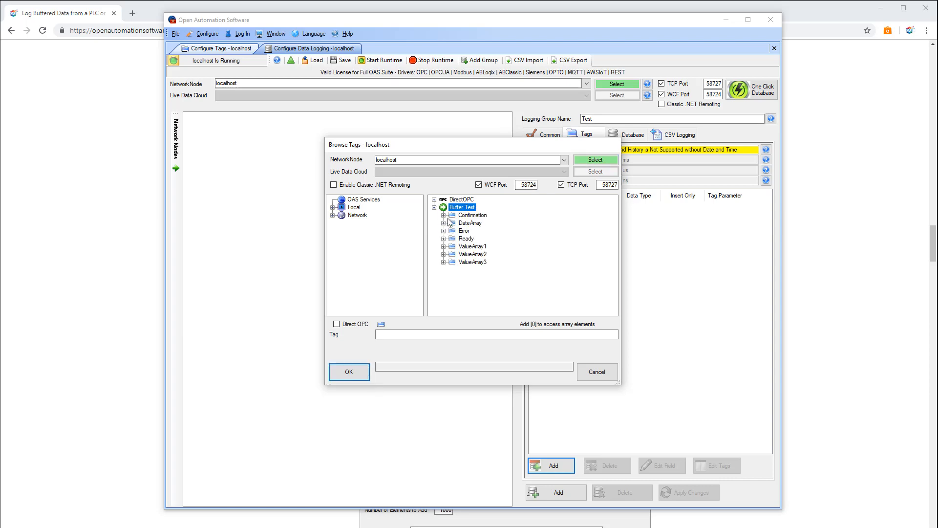
left_click(453, 225)
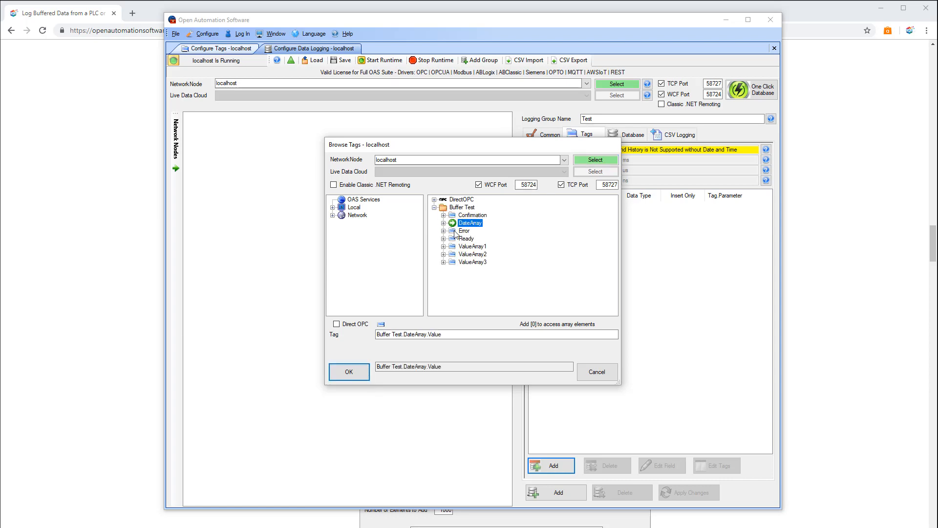
left_click(462, 334)
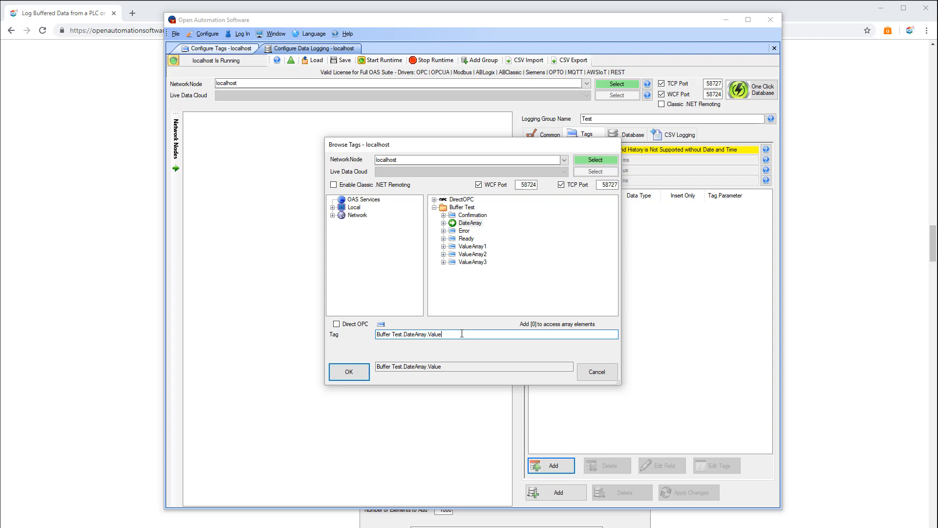
type("[0]")
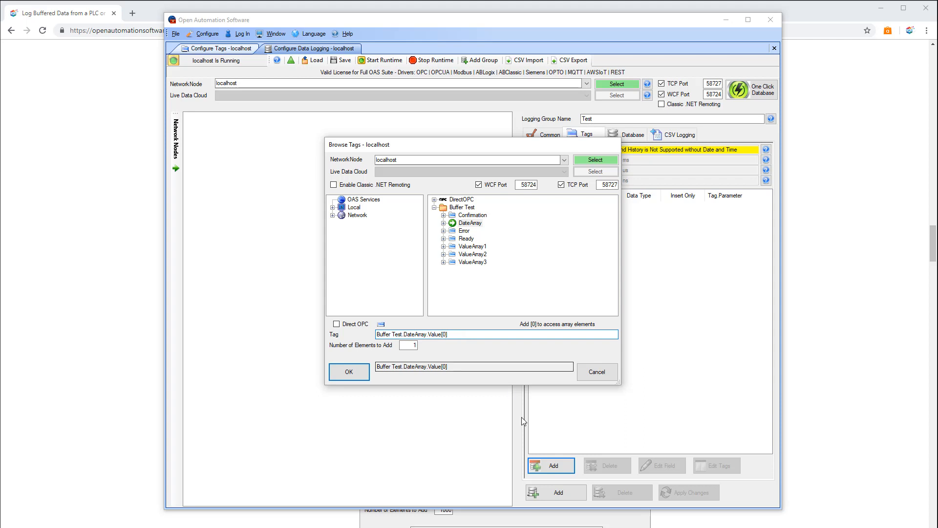
double_click(414, 345)
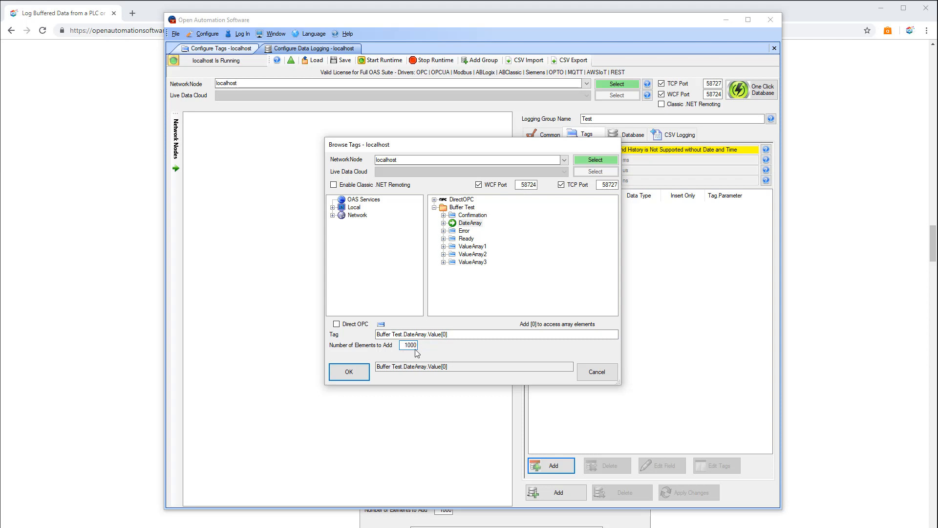
left_click(357, 373)
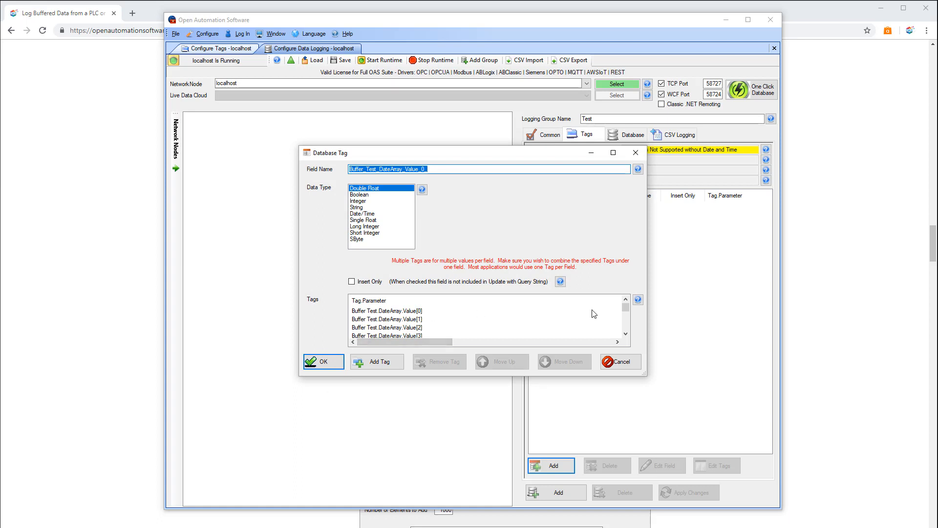
Step: Name the new database field DateAndTime and give it the Date/Time data type
mouse_move(626, 311)
left_mouse_down()
mouse_move(620, 334)
mouse_move(625, 305)
left_mouse_up()
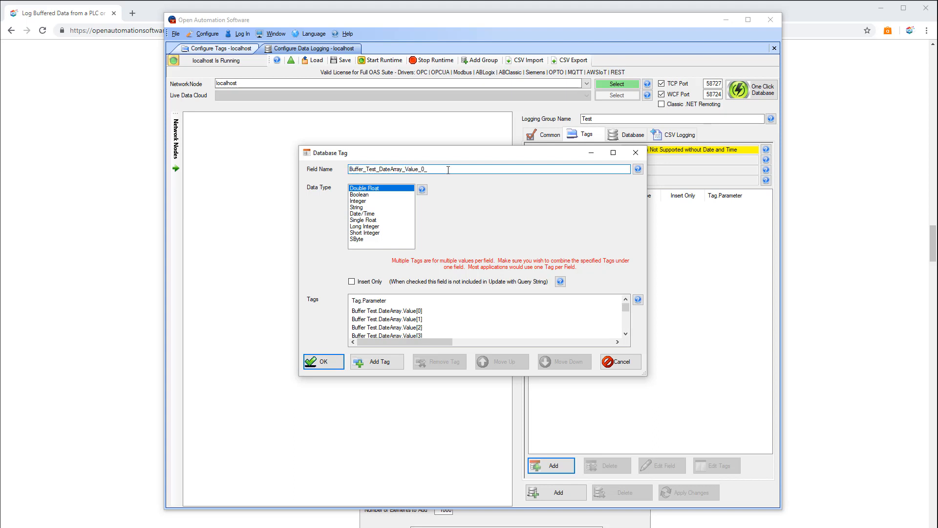
type("DateAndTime")
left_click(370, 214)
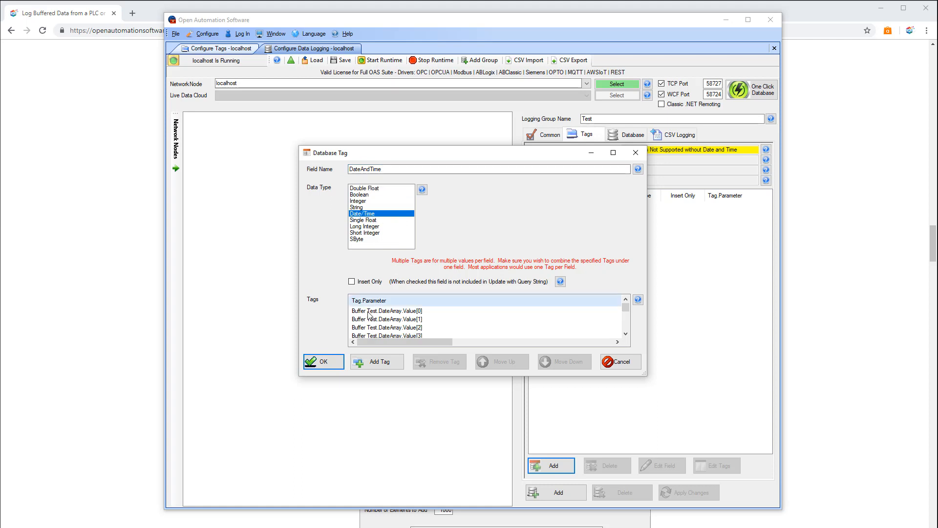
left_click(324, 362)
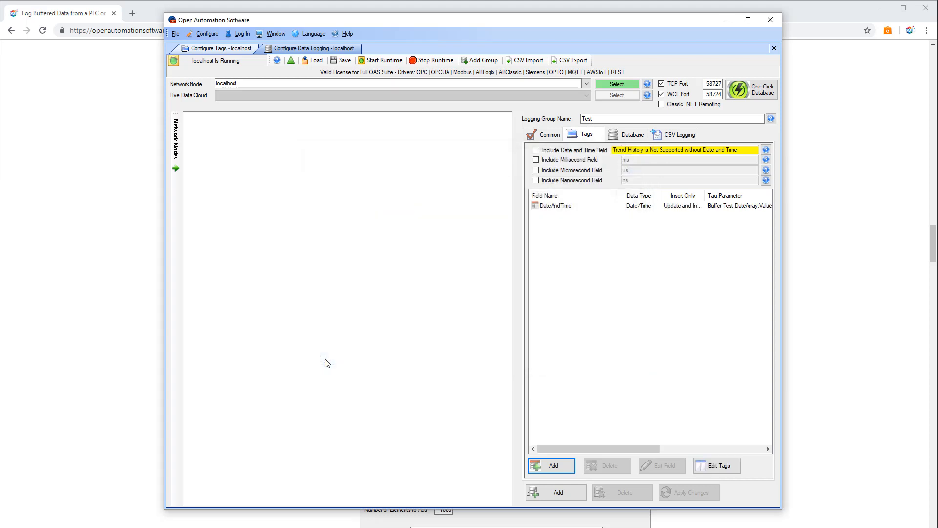
right_click(597, 243)
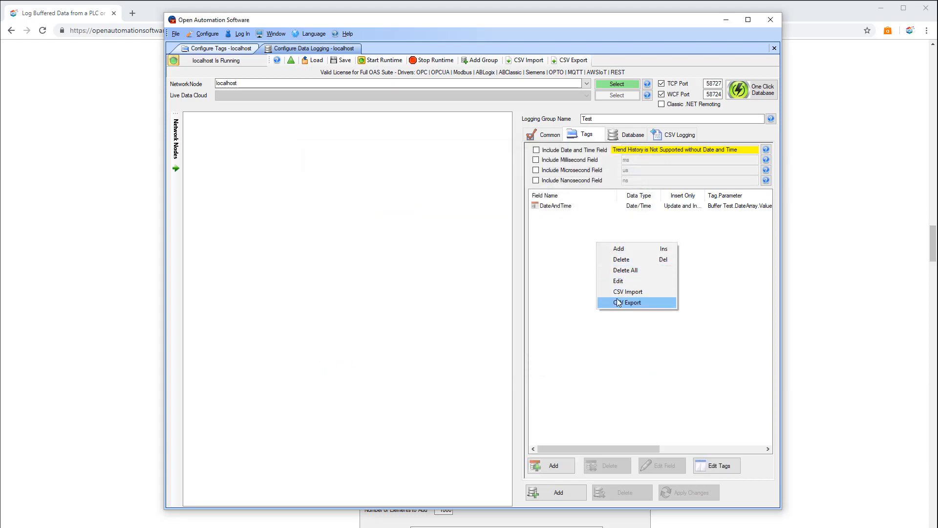
left_click(577, 286)
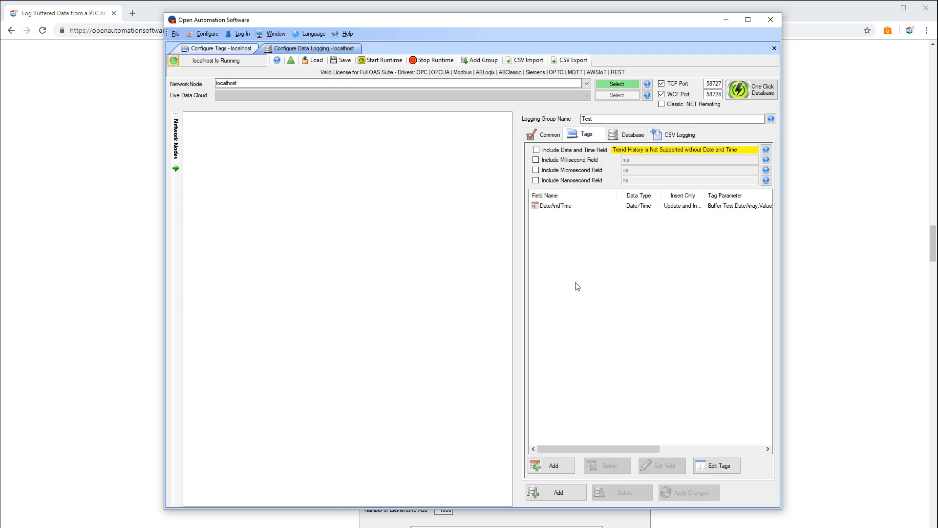
Step: Add a logging field named Value1 covering 1000 elements of the first value array, starting at Buffer Test.ValueArray1.Value[0], with the Double Float data type
left_click(548, 463)
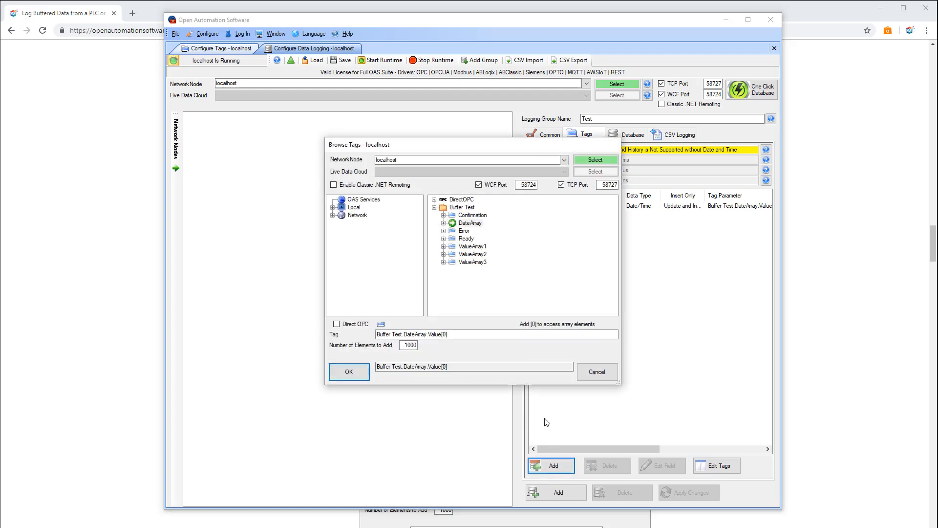
left_click(468, 247)
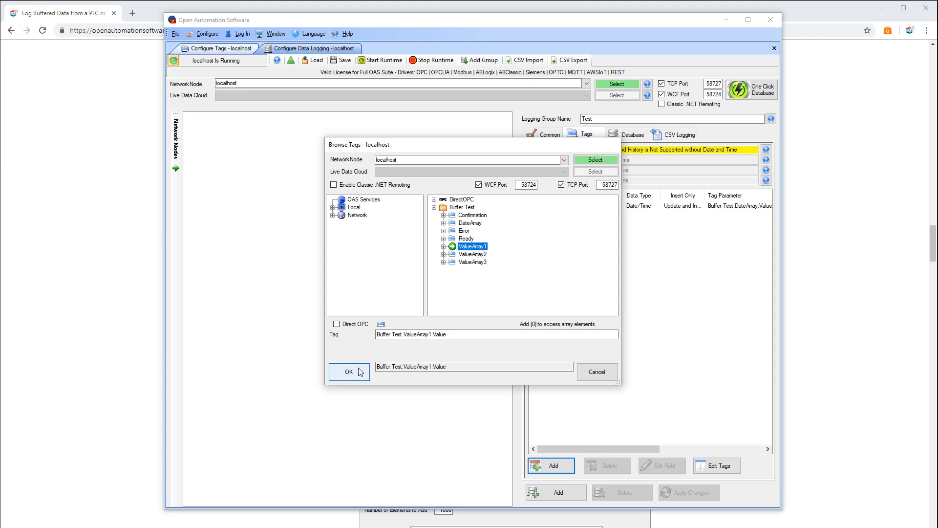
left_click(454, 334)
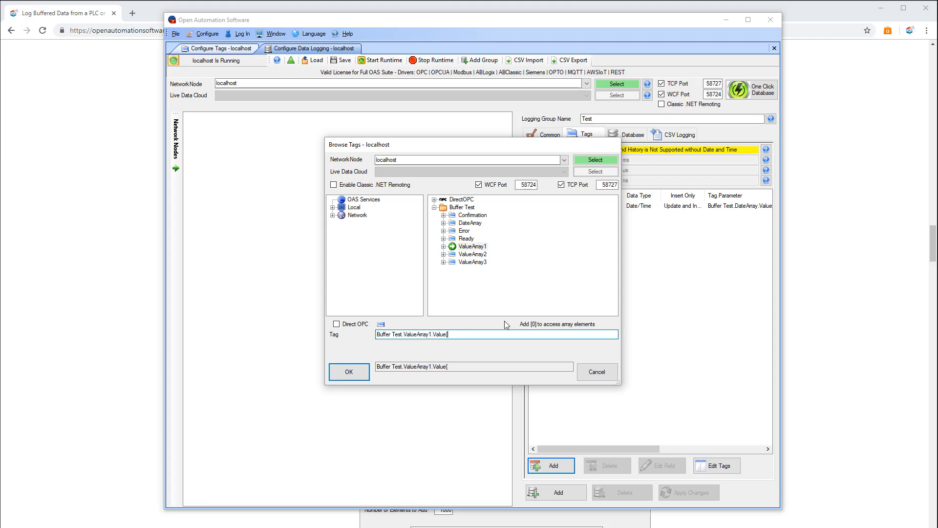
type("[0]")
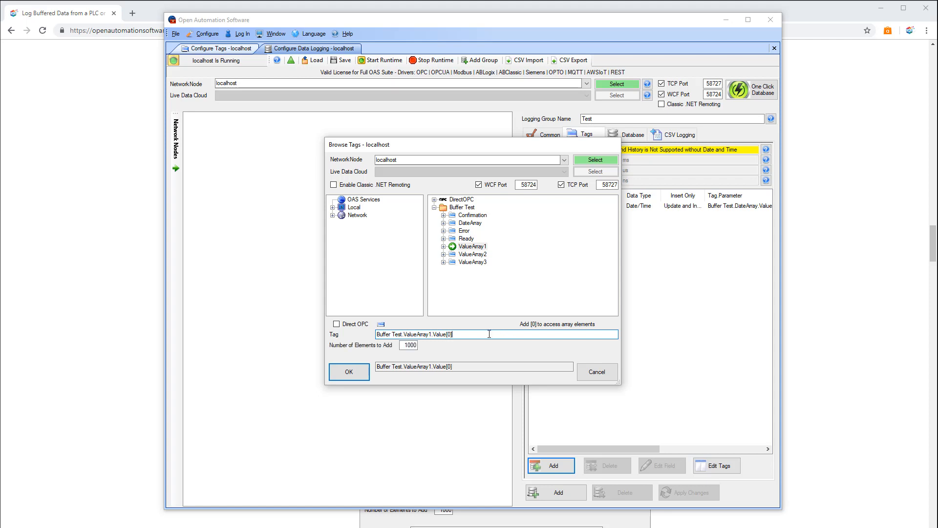
left_click(361, 375)
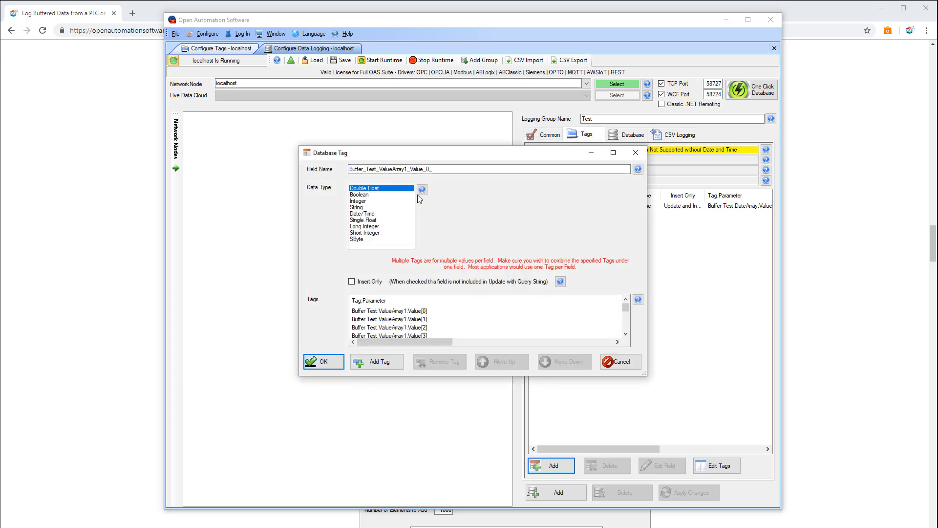
left_click_drag(446, 171, 150, 136)
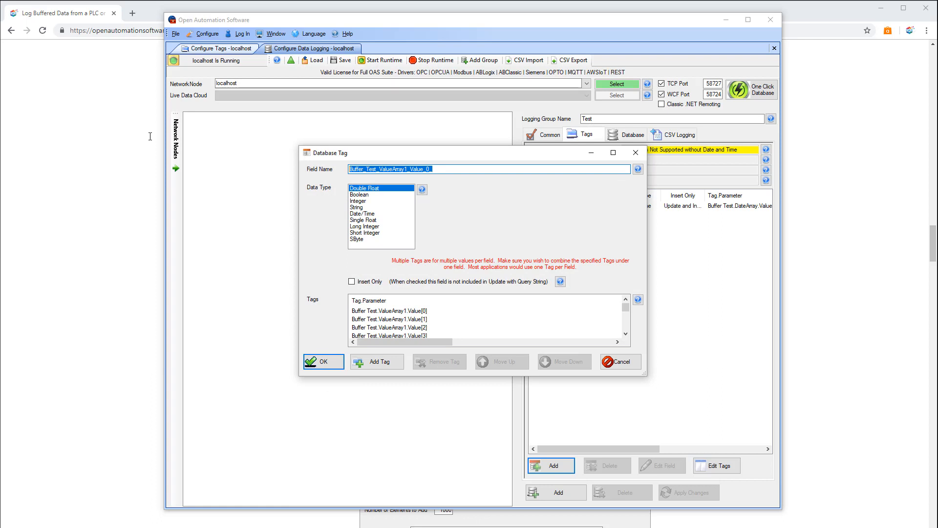
type("Value1")
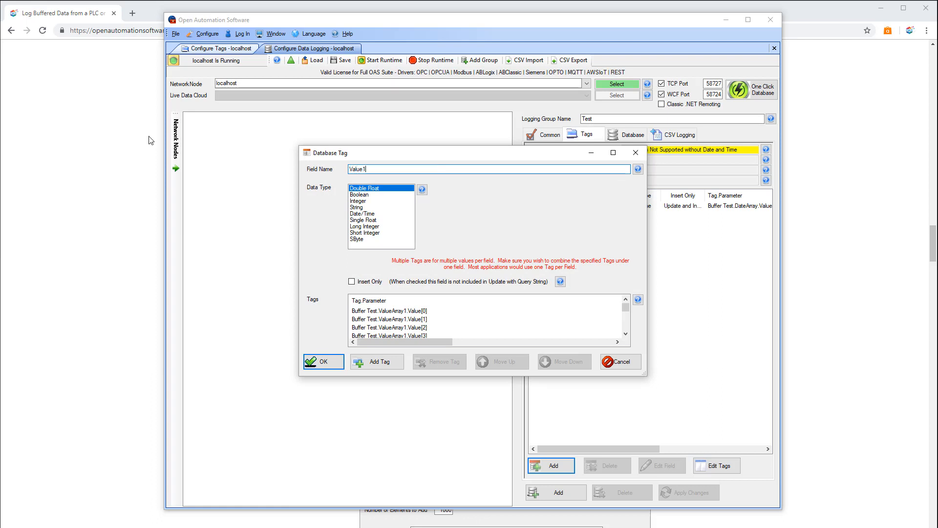
left_click(317, 365)
Step: Add a Double Float logging field named Value2 for the second value array, starting at Buffer Test.ValueArray2.Value[0]
right_click(653, 285)
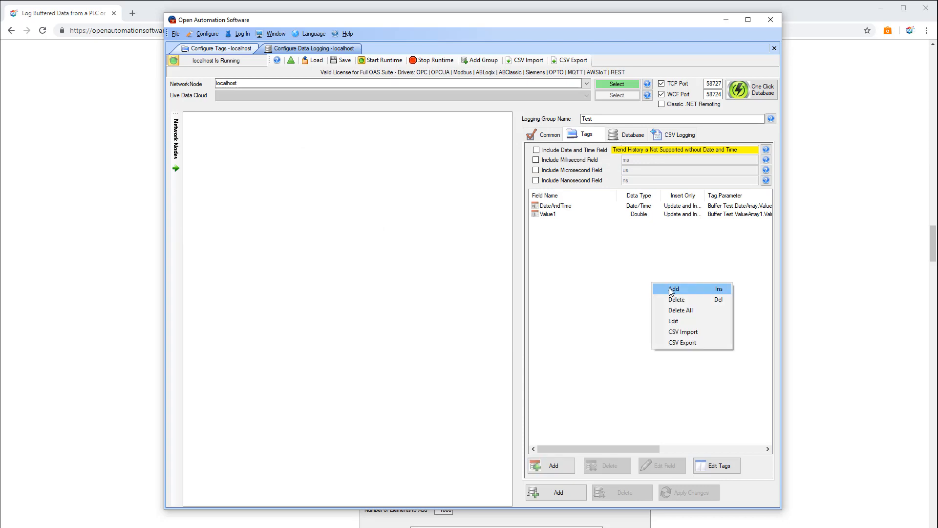
left_click(561, 464)
left_click(465, 255)
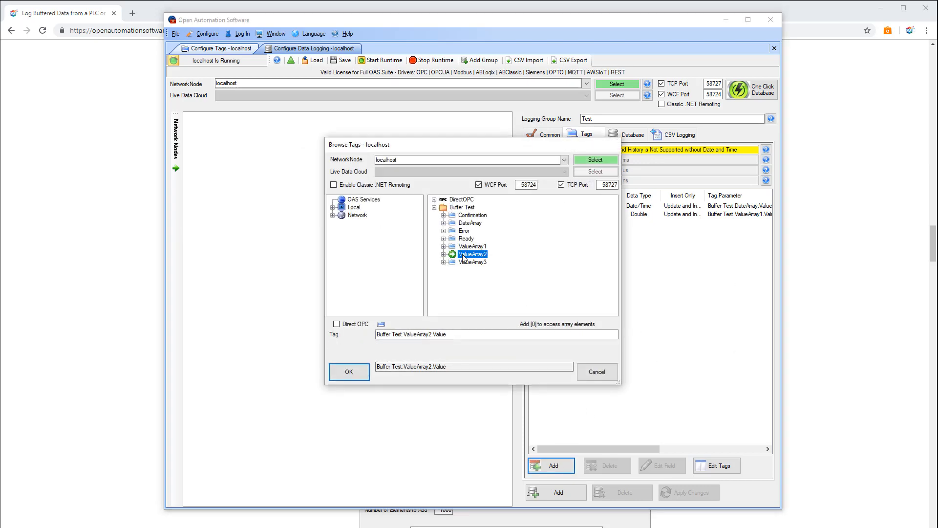
left_click(508, 336)
type("[0")
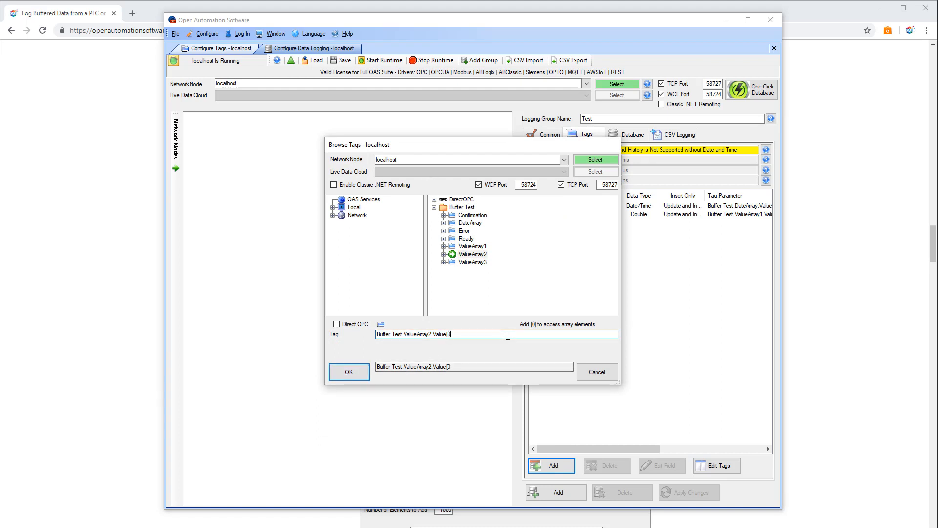
type("]")
left_click(356, 376)
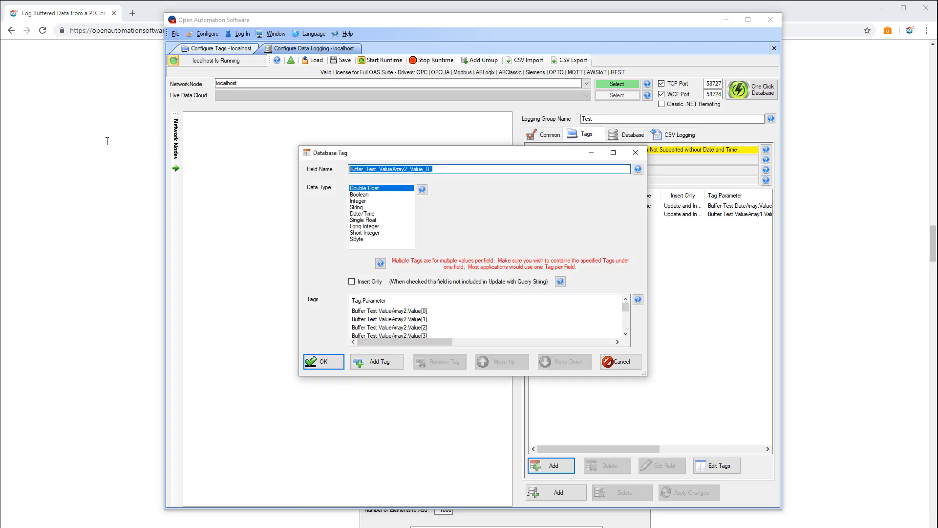
type("Value2")
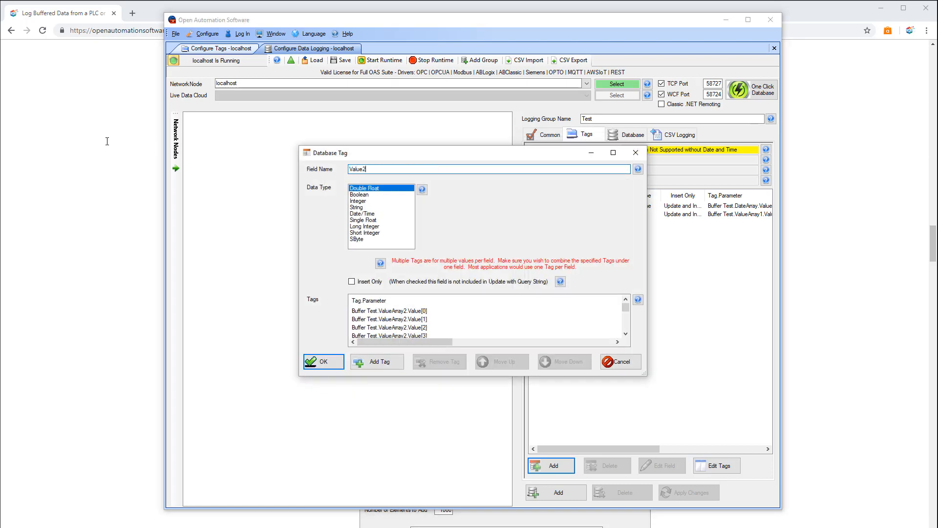
left_click(323, 362)
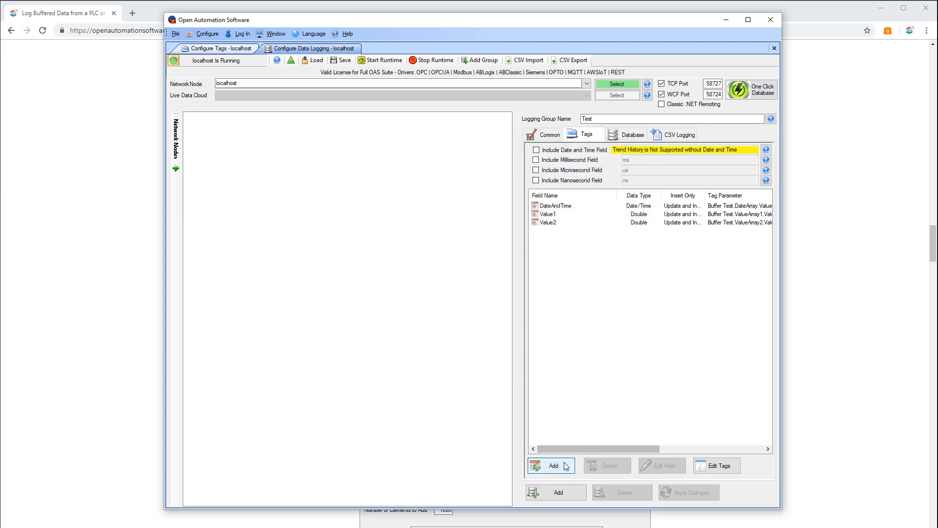
Step: Add a Double Float logging field named Value3 covering 1000 elements of the third value array, starting at Buffer Test.ValueArray3.Value[0]
left_click(554, 465)
left_click(480, 261)
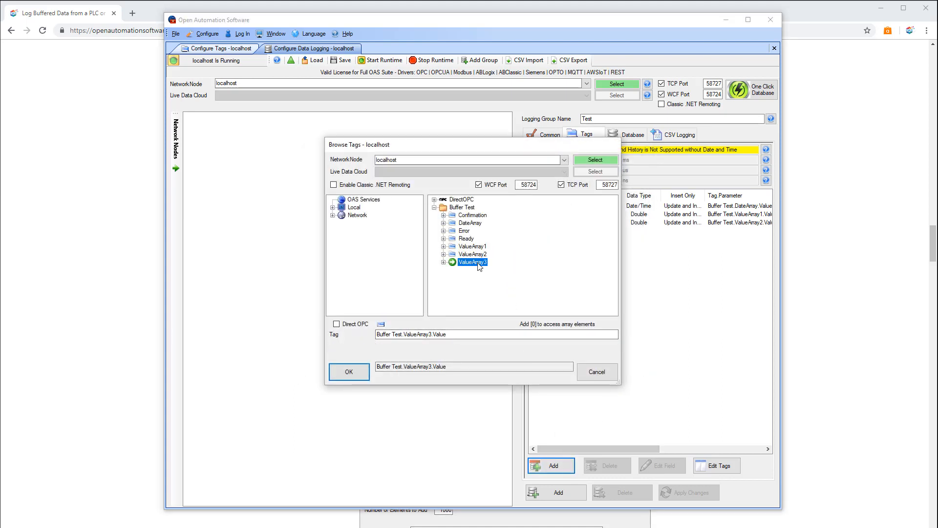
left_click(468, 337)
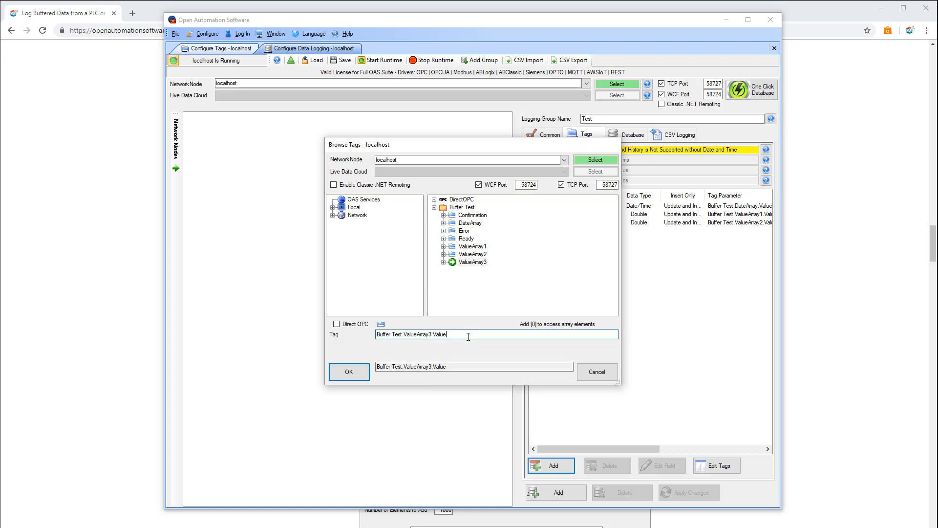
type("[0]")
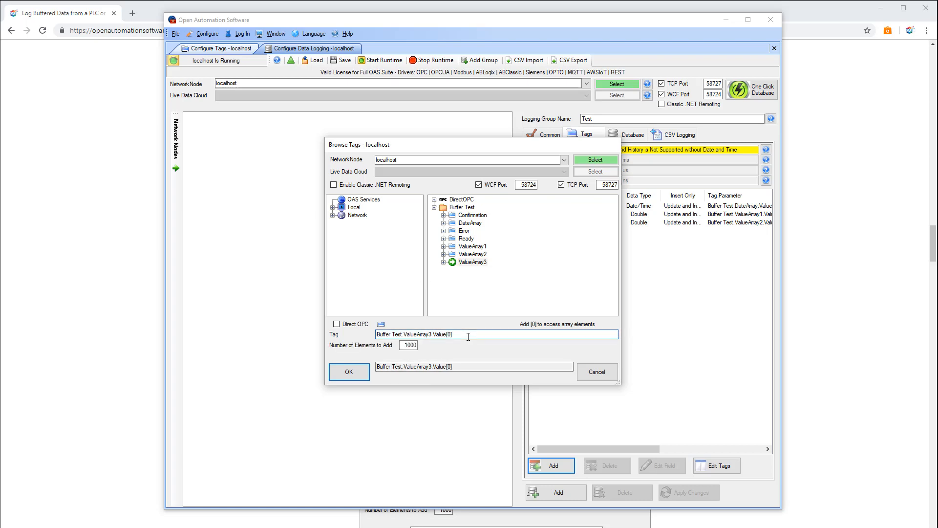
left_click(348, 371)
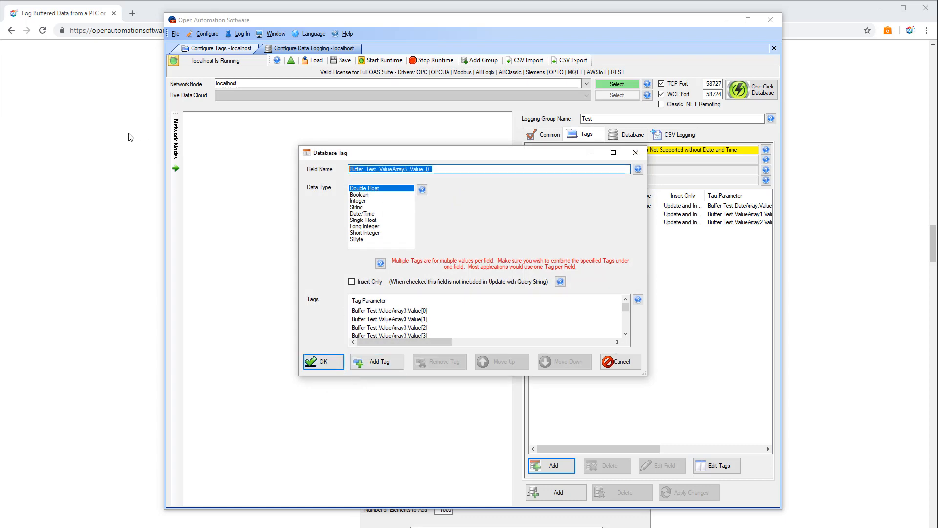
type("Value32")
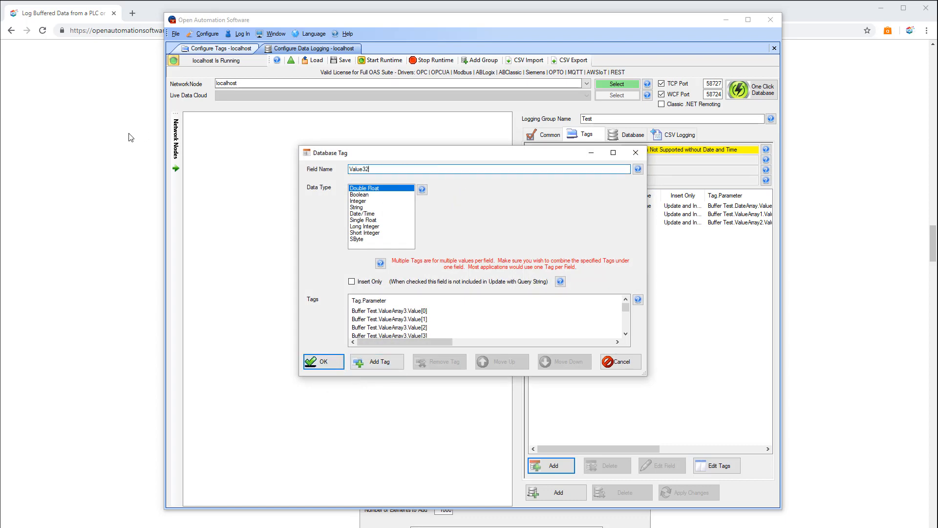
key("BackSpace")
left_click(323, 362)
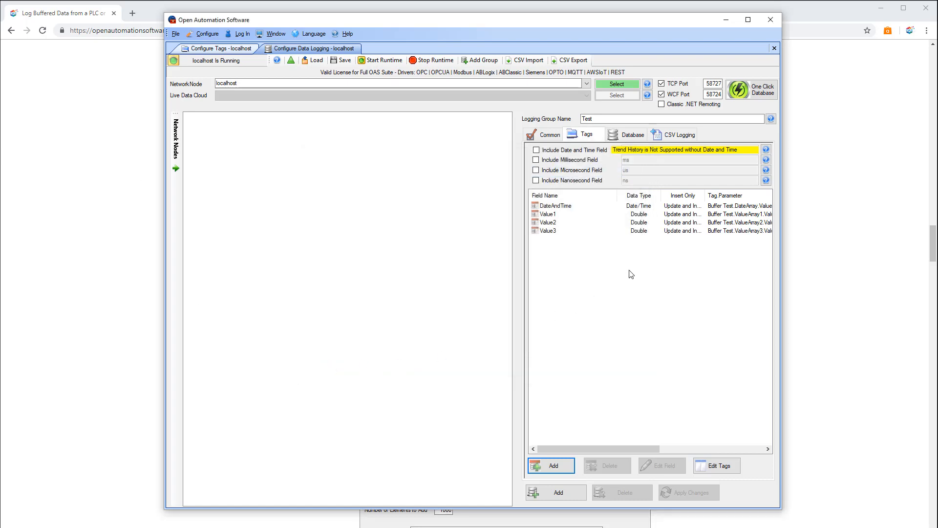
Step: Open the group's database settings, then switch to the browser article and read Steps 5 and 6 on defining values and specifying the database table
left_click(630, 135)
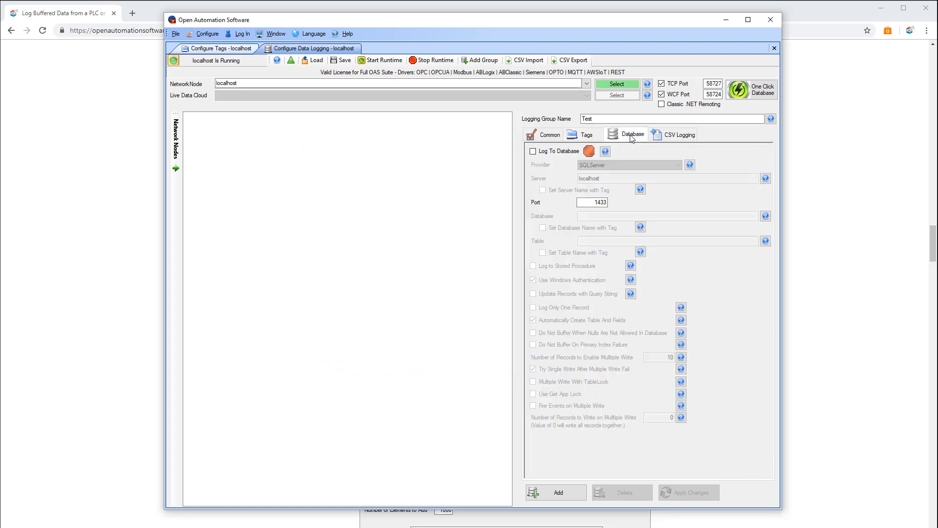
left_click(823, 283)
scroll(811, 299, "down", 15)
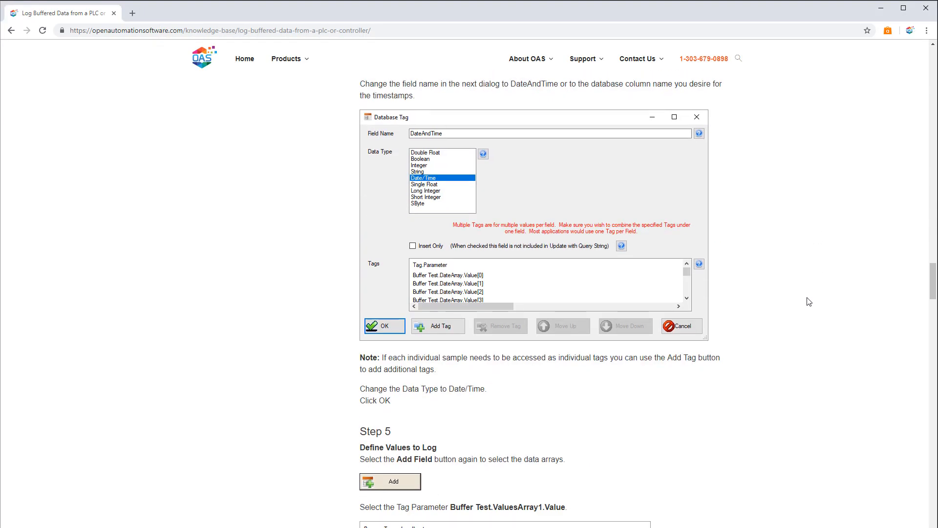
scroll(809, 301, "down", 2)
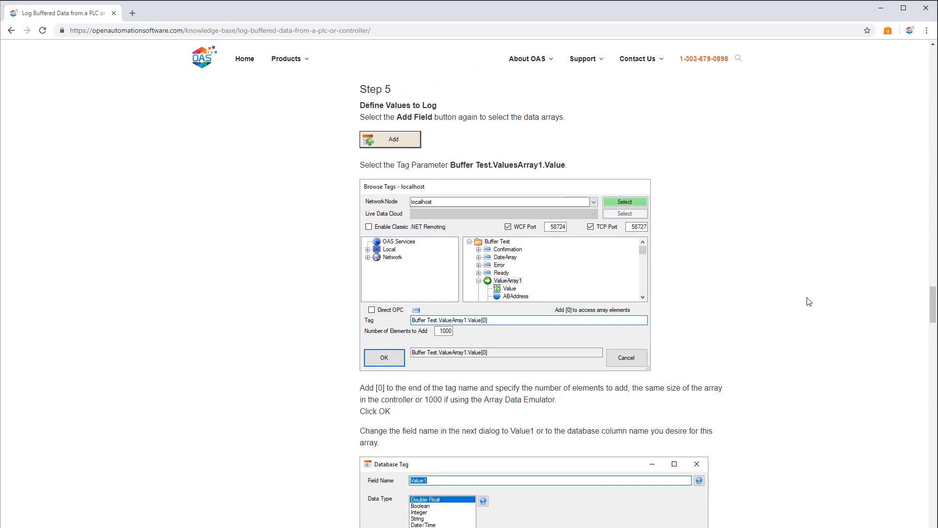
scroll(809, 302, "down", 11)
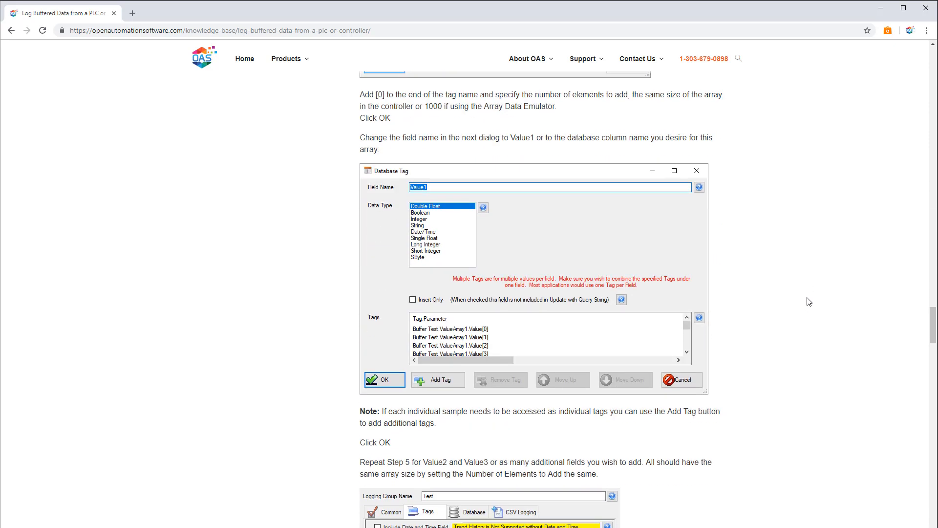
scroll(809, 301, "down", 8)
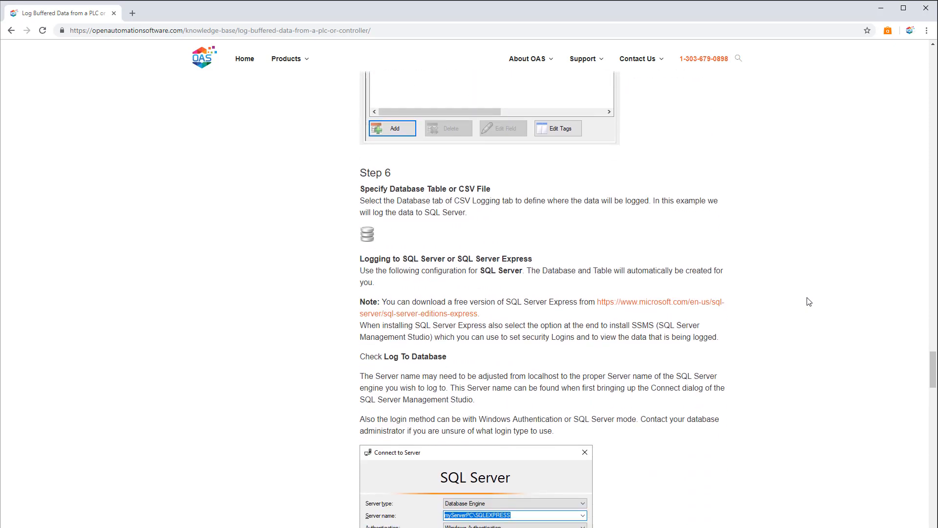
scroll(809, 302, "down", 1)
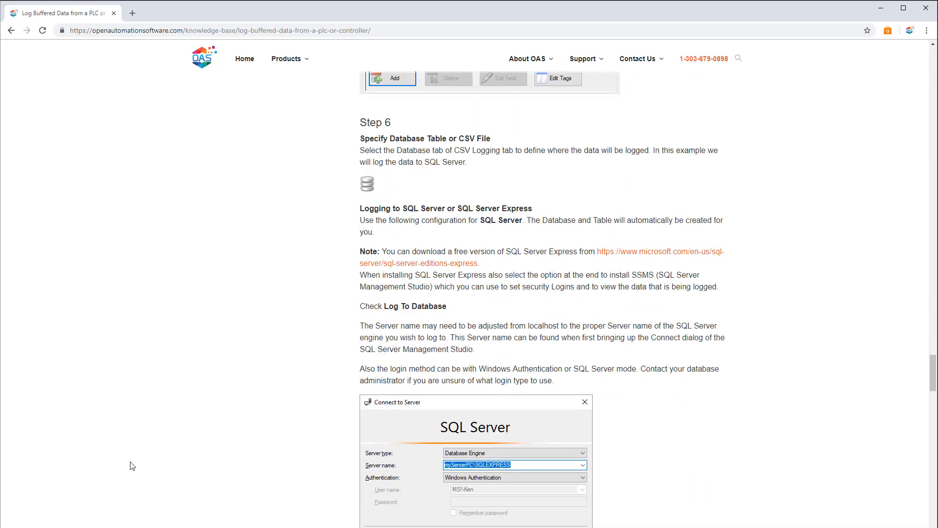
Step: Switch back to Open Automation Software and enable logging to a database for the Test group with SQLServer as the provider
key("alt+Tab")
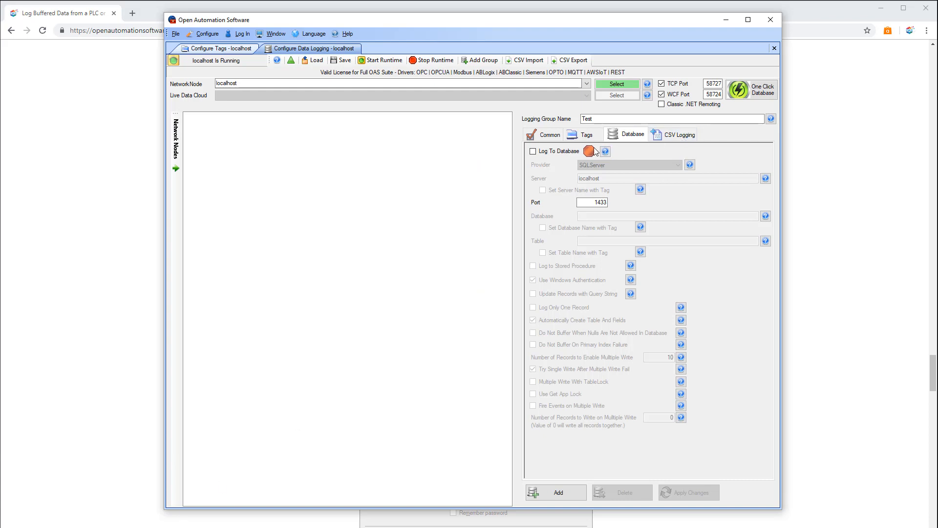
left_click(553, 150)
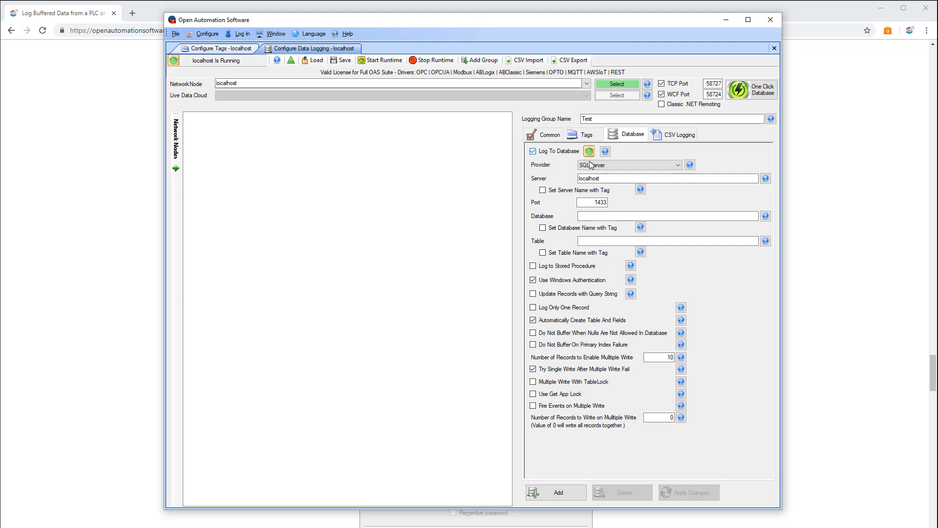
left_click(613, 165)
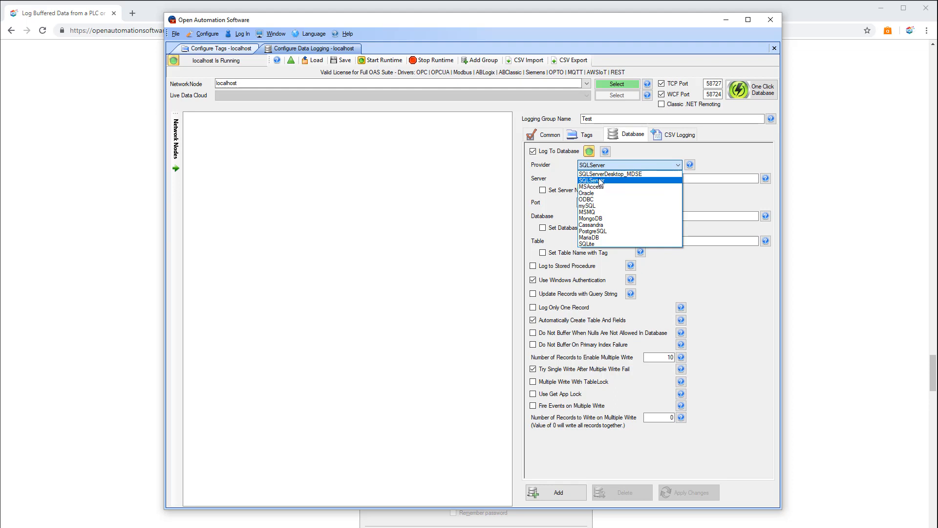
left_click(600, 180)
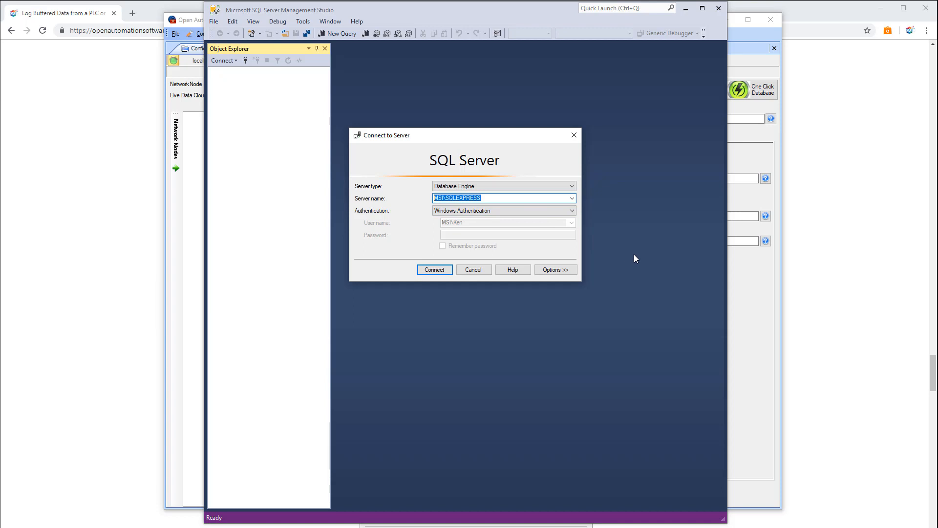
Step: Return from SQL Server Management Studio to Open Automation Software and set the database server to MSI\SQLEXPRESS
left_click(748, 281)
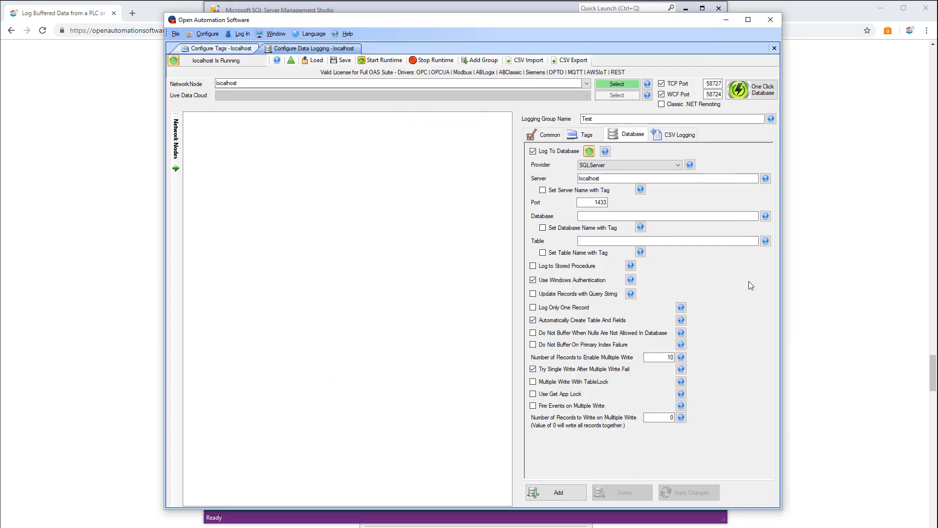
double_click(617, 179)
type("MSI\\SQLEXPRESS")
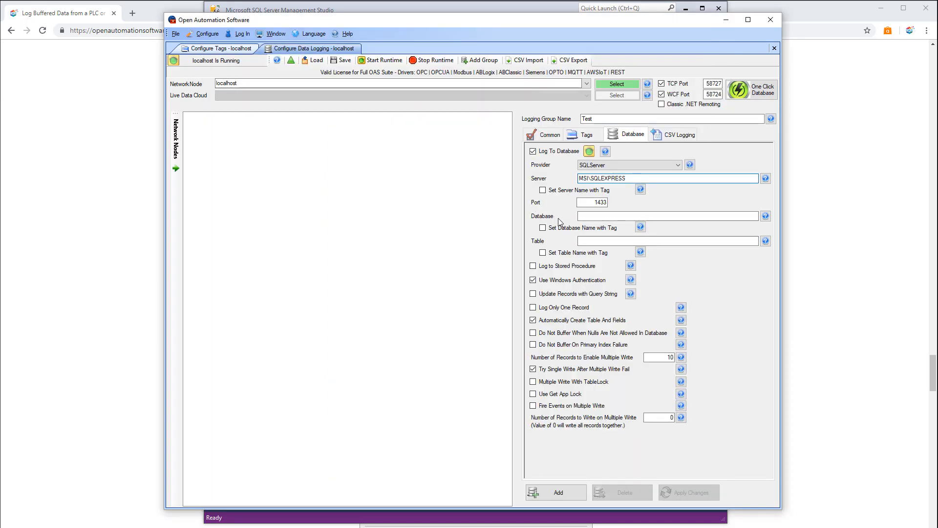
Step: Set the database to OASSimulation and the table to DataBufferTest, and add the Test logging group to the localhost configuration
left_click(589, 218)
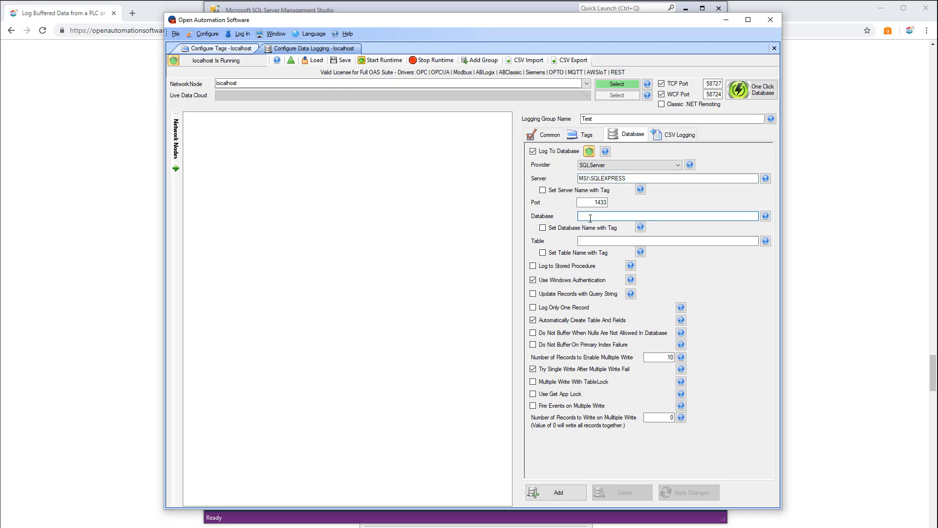
type("OASSimulation")
left_click(623, 239)
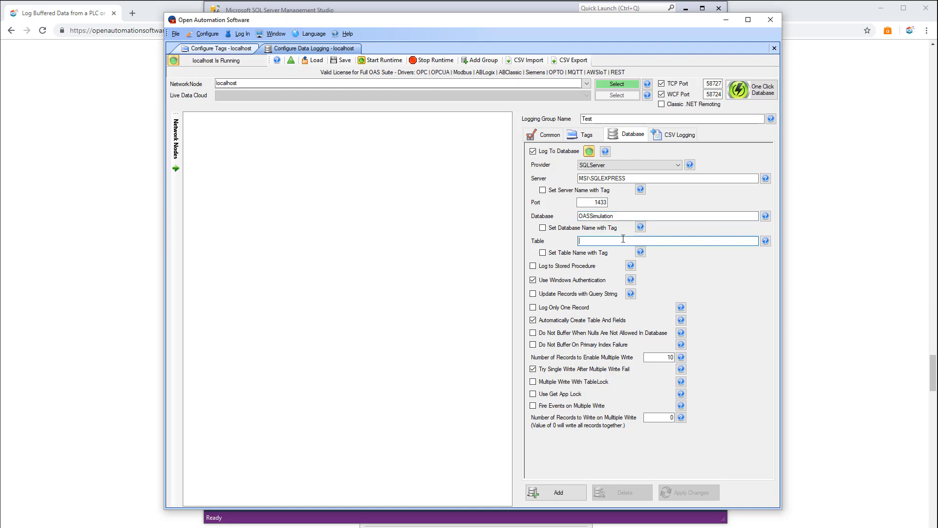
type("DataBufferTest")
left_click(565, 495)
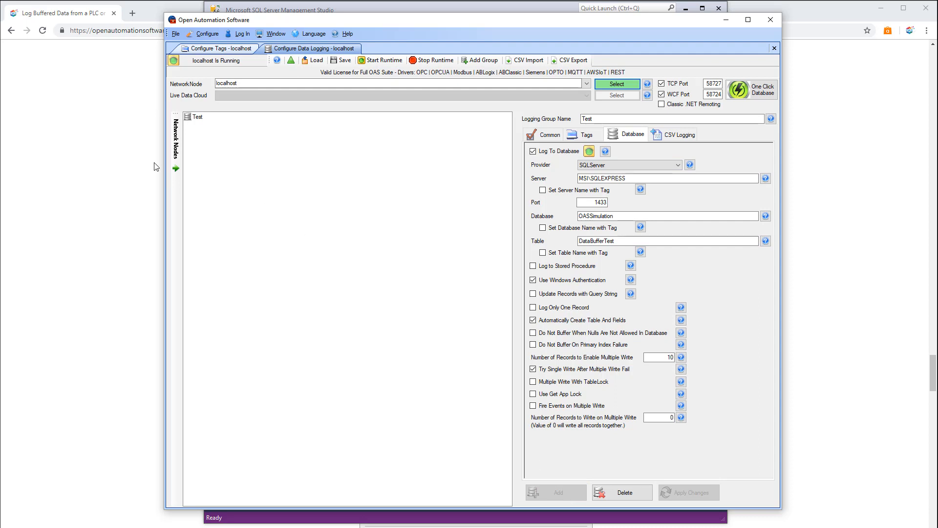
left_click(196, 118)
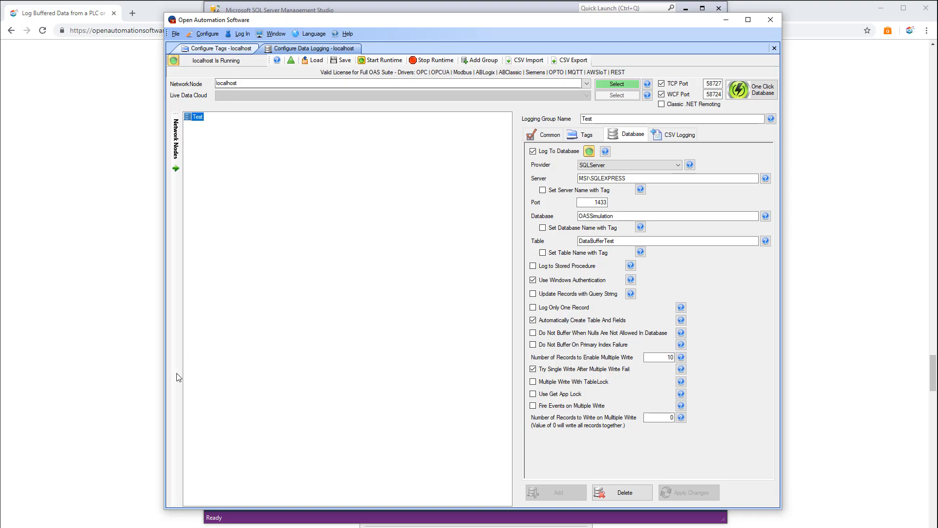
Step: Switch to the browser article and read on to Step 7, and start the simulation in the Array Data Emulator
left_click(124, 423)
scroll(190, 410, "down", 10)
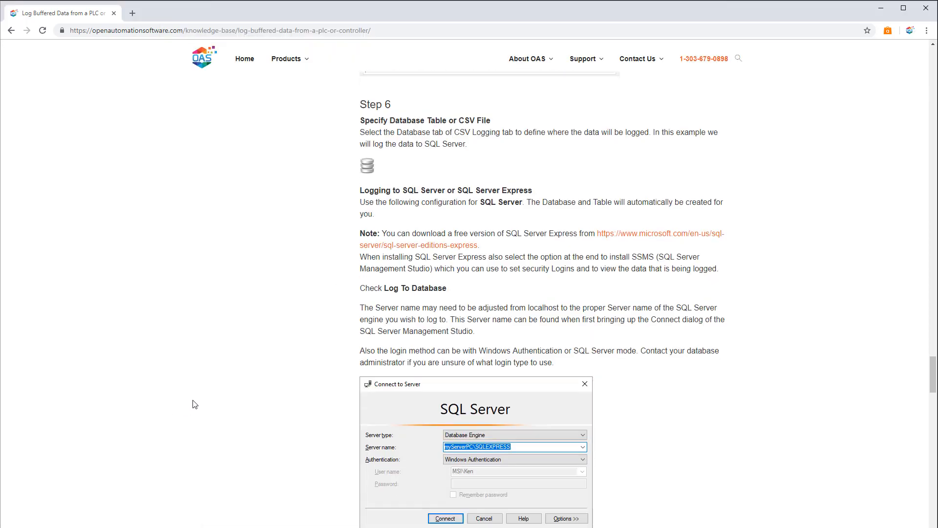
scroll(194, 403, "down", 8)
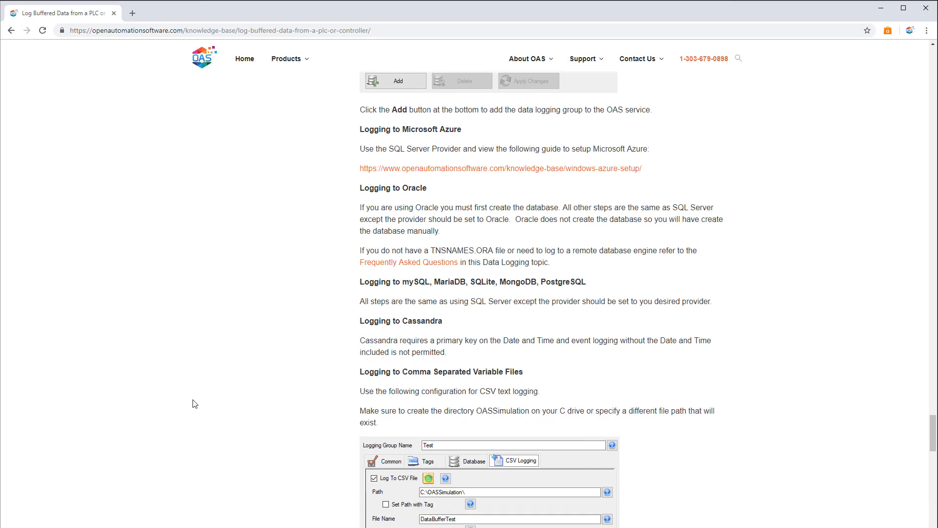
scroll(195, 403, "down", 5)
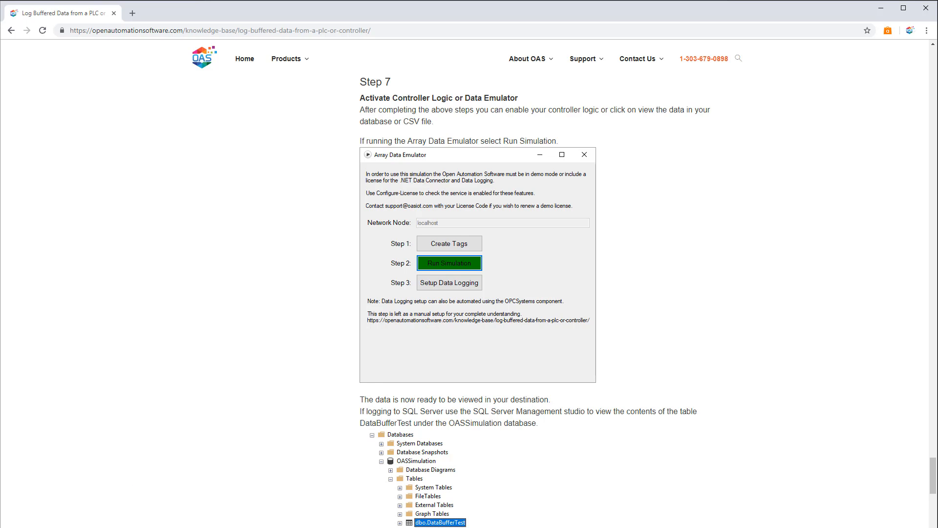
key("alt+Tab")
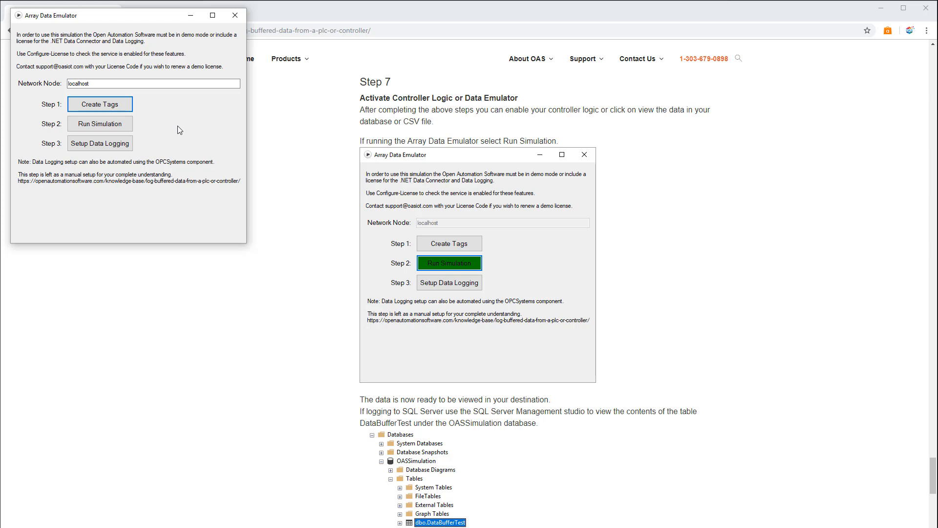
left_click(118, 127)
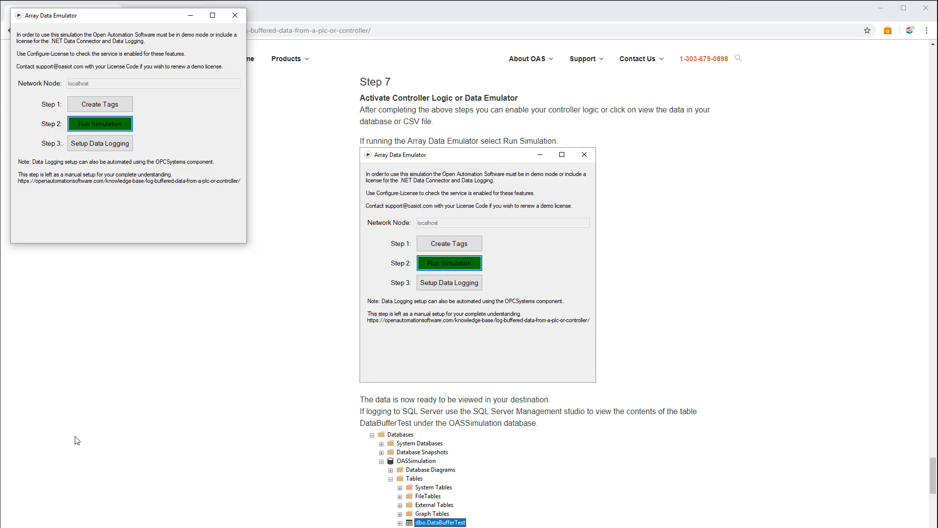
Step: Switch to Open Automation Software and inspect the live values of the Ready and ValueArray1 tags in the Buffer Test group
key("alt+Tab")
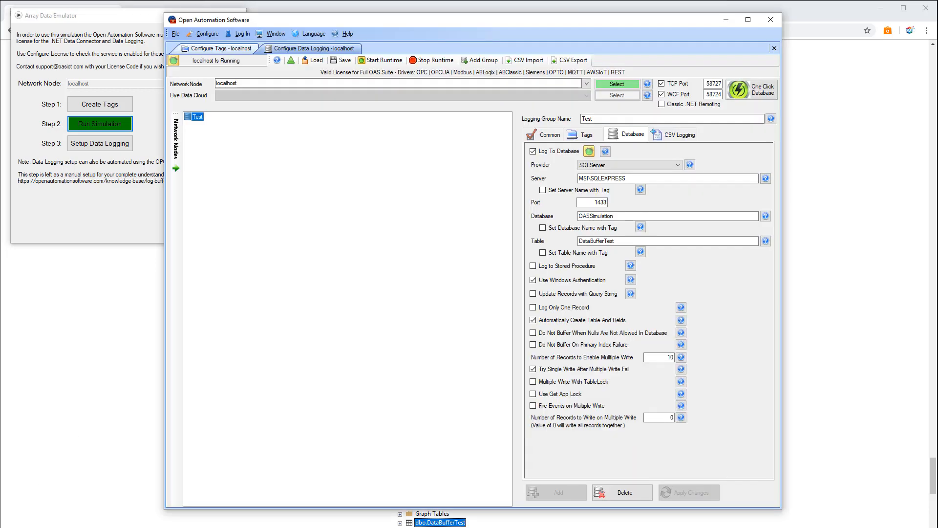
left_click(241, 50)
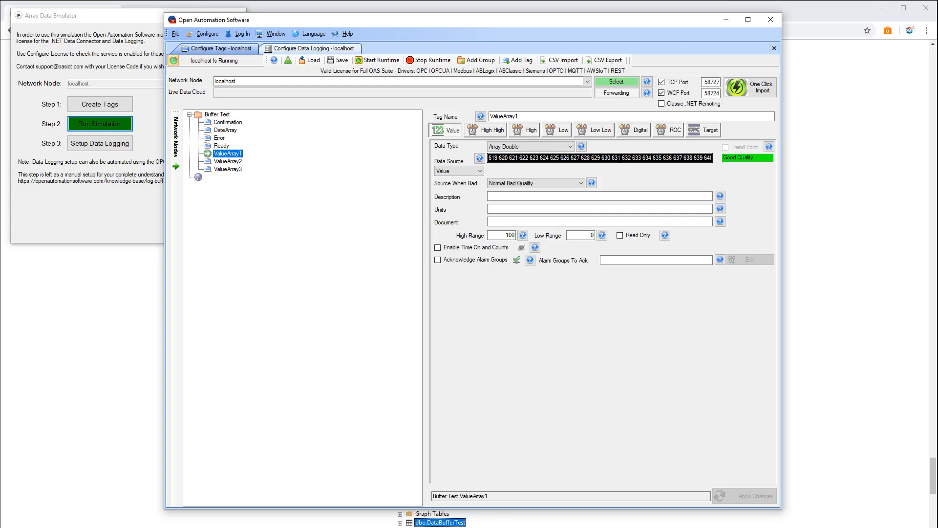
left_click(225, 147)
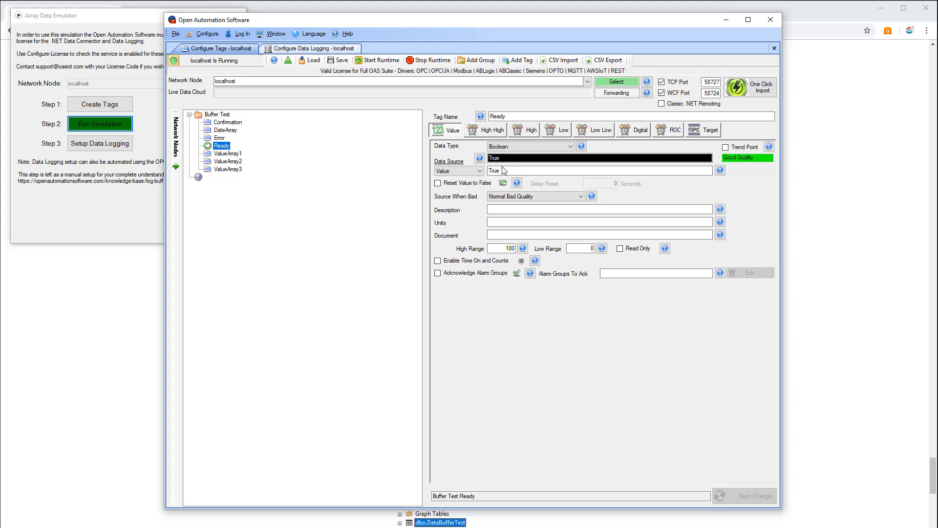
left_click(225, 154)
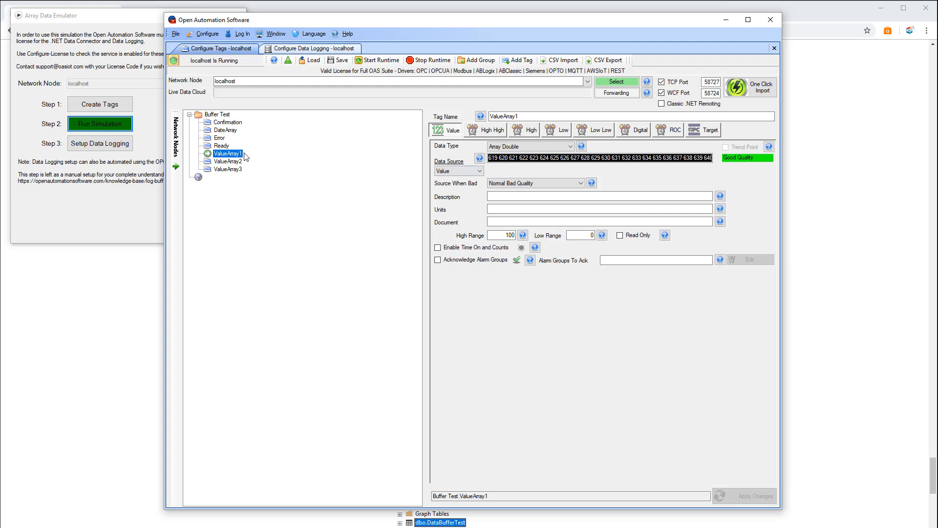
left_click(222, 146)
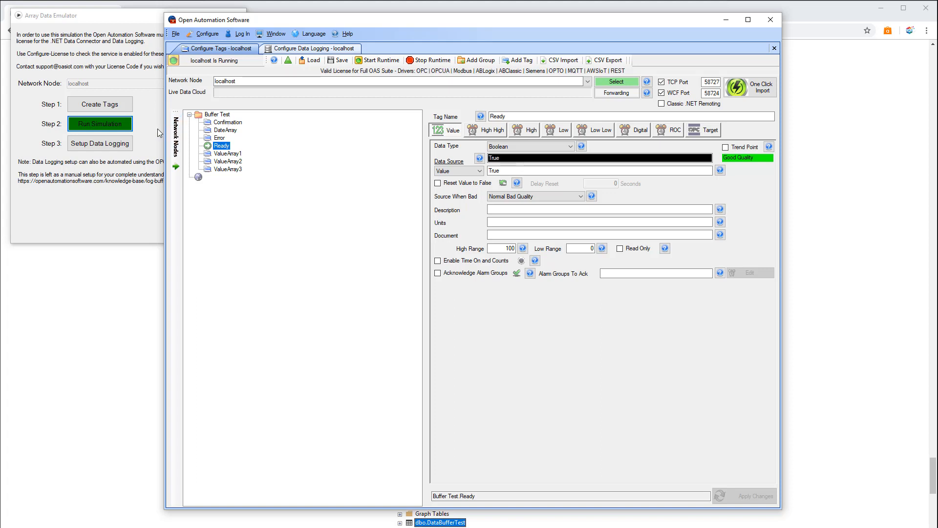
Step: Stop the simulation in the Array Data Emulator, and connect SQL Server Management Studio to MSI\SQLEXPRESS with Windows Authentication
left_click(145, 128)
left_click(124, 125)
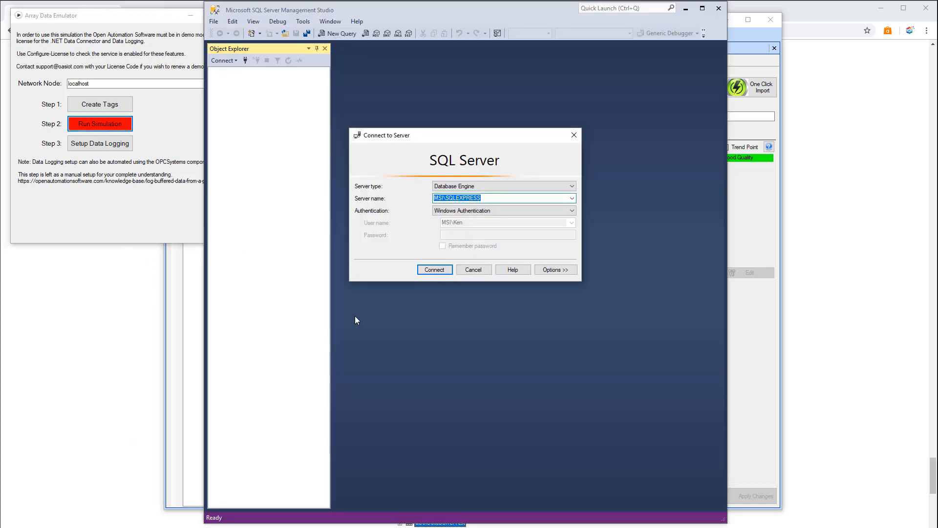
left_click(432, 272)
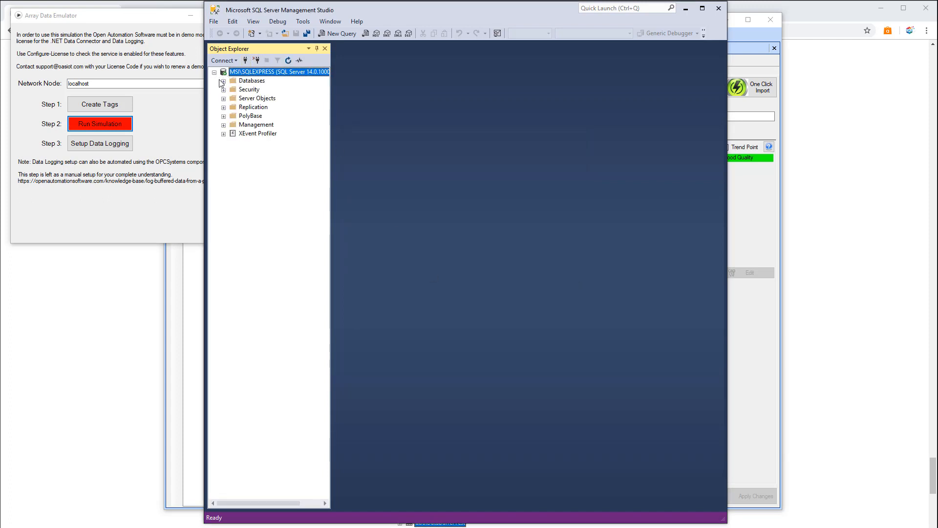
Step: Locate the dbo.DataBufferTest table in the OASSimulation database and script it as a SELECT statement in a new query window
left_click(223, 82)
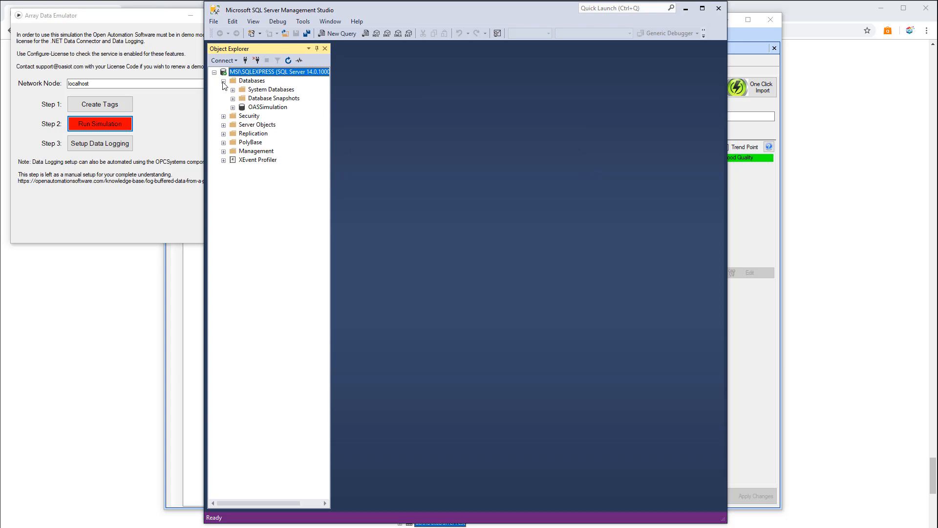
left_click(233, 107)
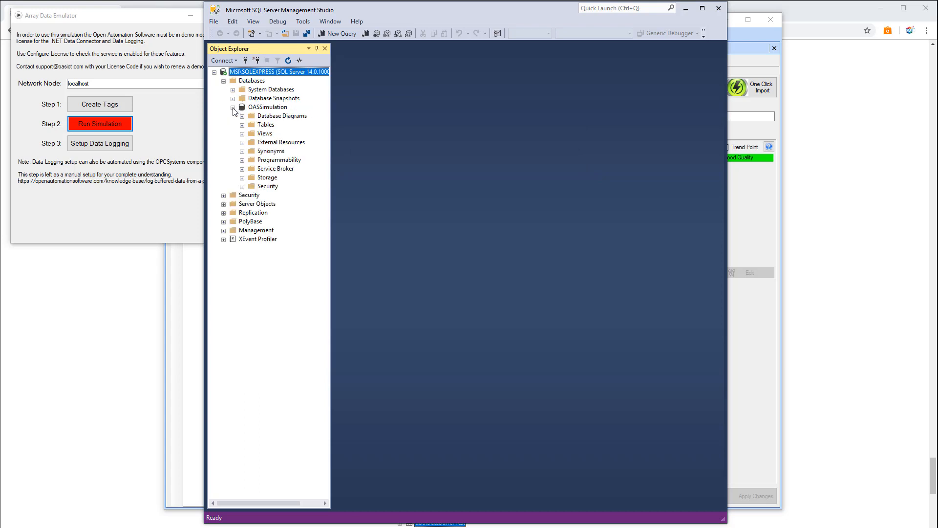
left_click(242, 125)
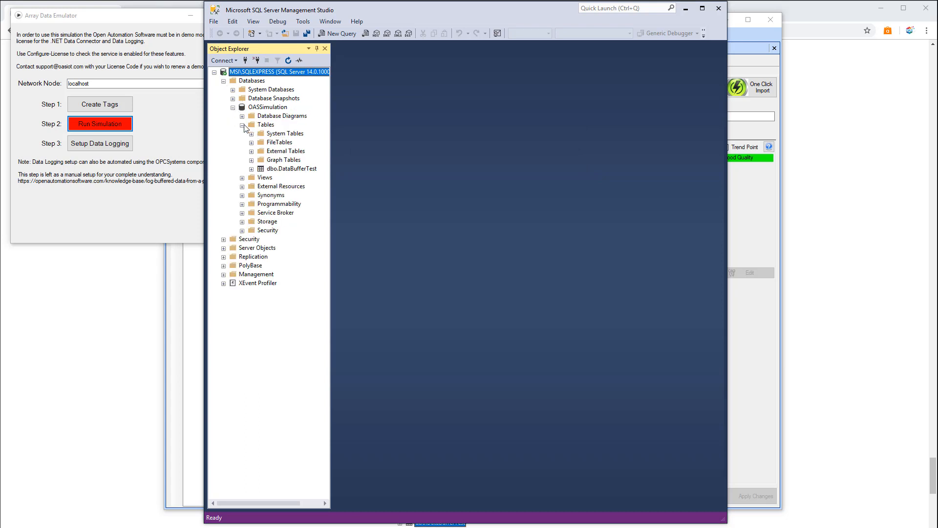
right_click(274, 170)
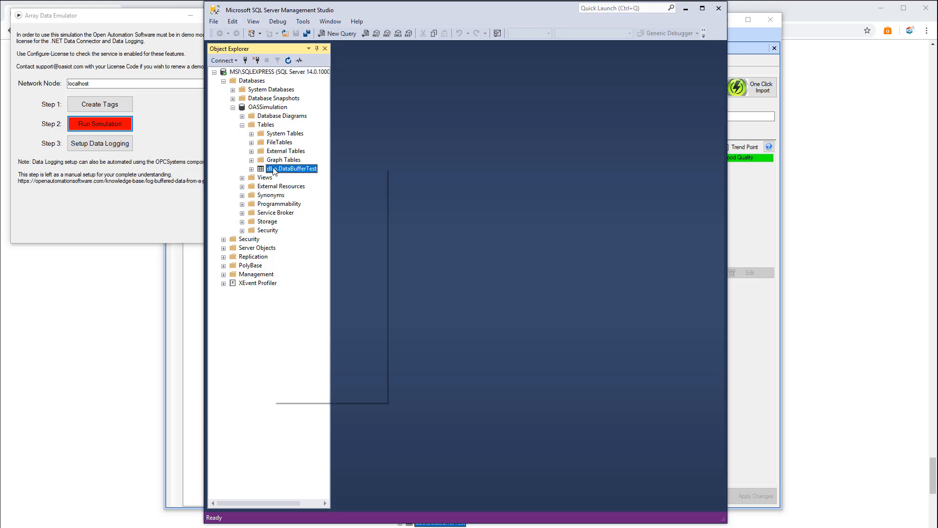
left_click(265, 169)
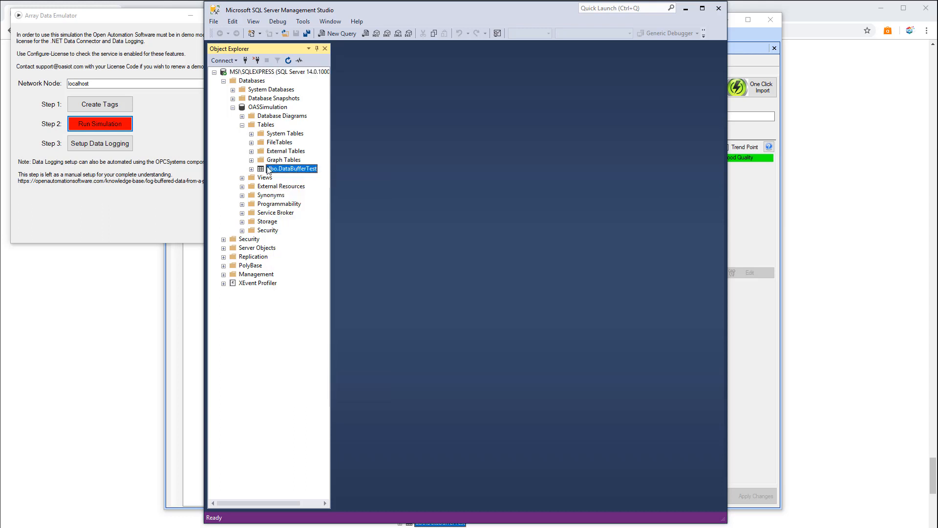
right_click(275, 167)
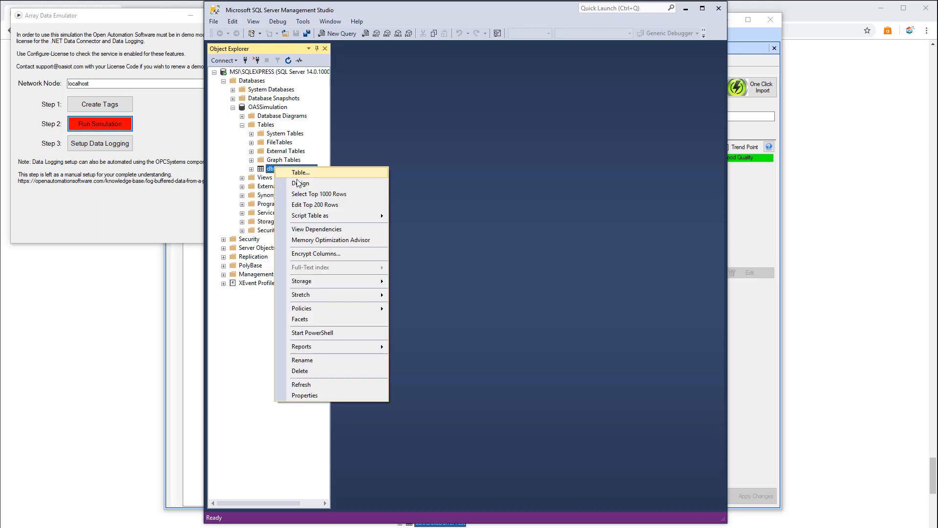
mouse_move(359, 219)
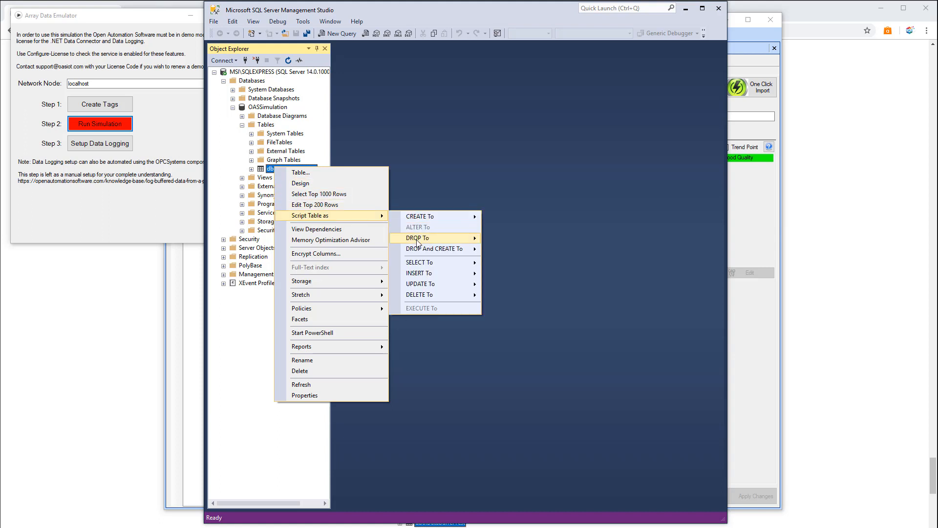
mouse_move(469, 262)
left_click(504, 262)
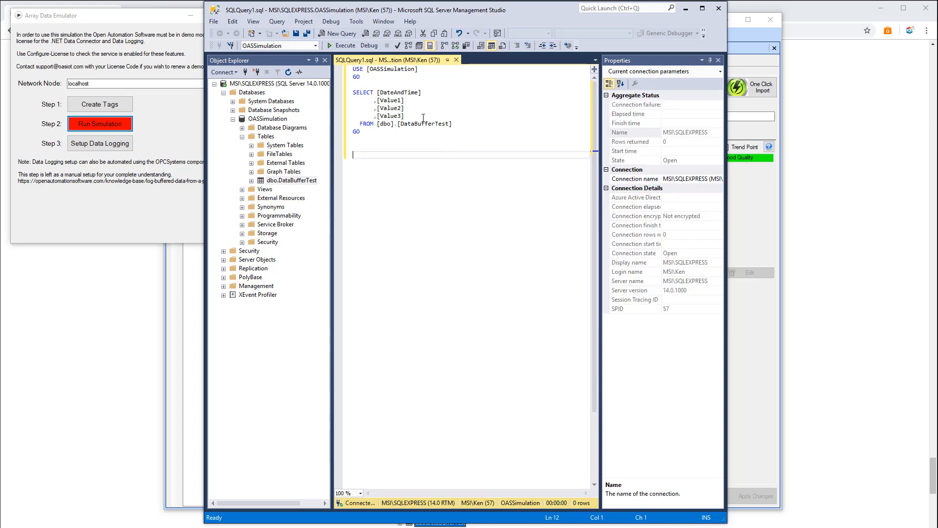
Step: Execute the SELECT query and examine the logged DateAndTime and value columns in the first result rows
right_click(419, 110)
left_click(344, 45)
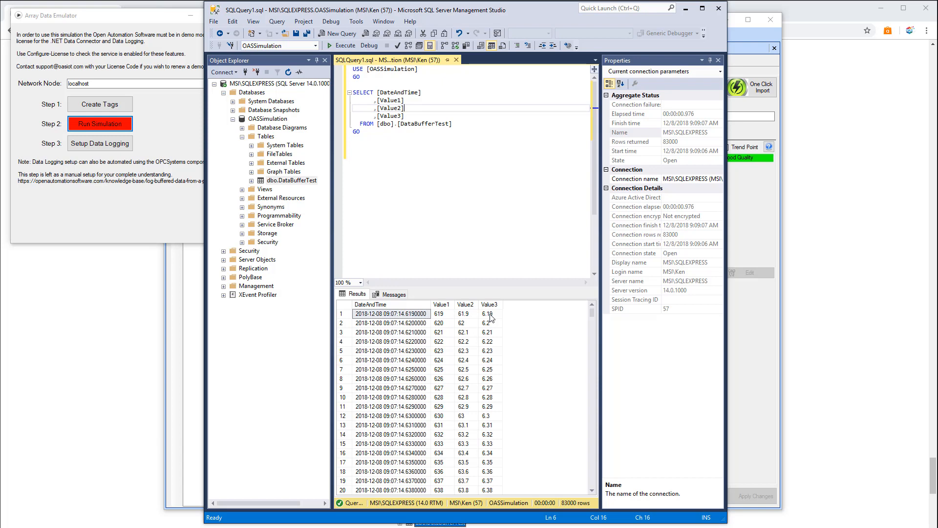
left_click(423, 324)
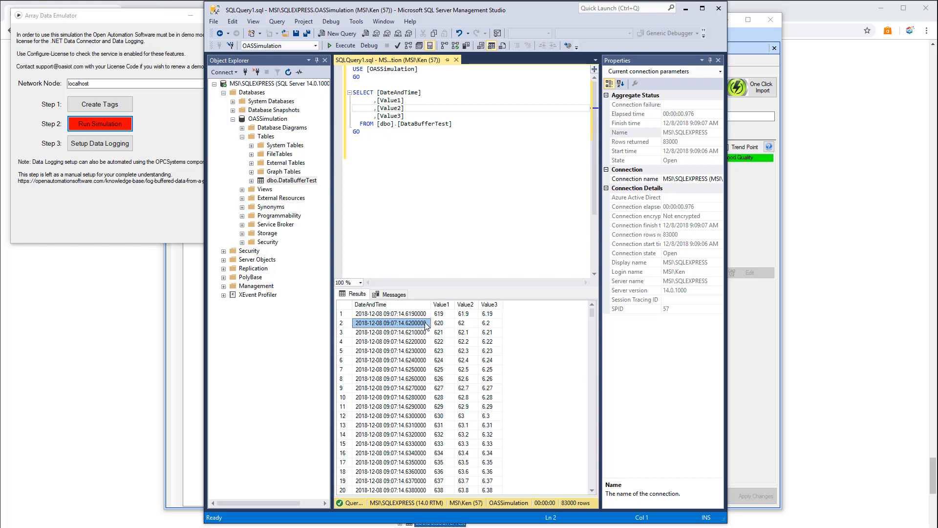
left_click(440, 325)
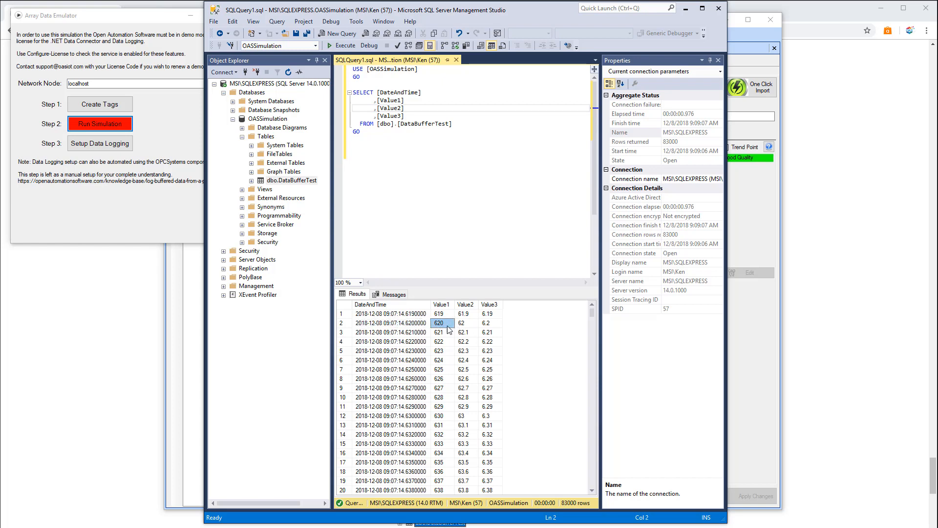
left_click(423, 333)
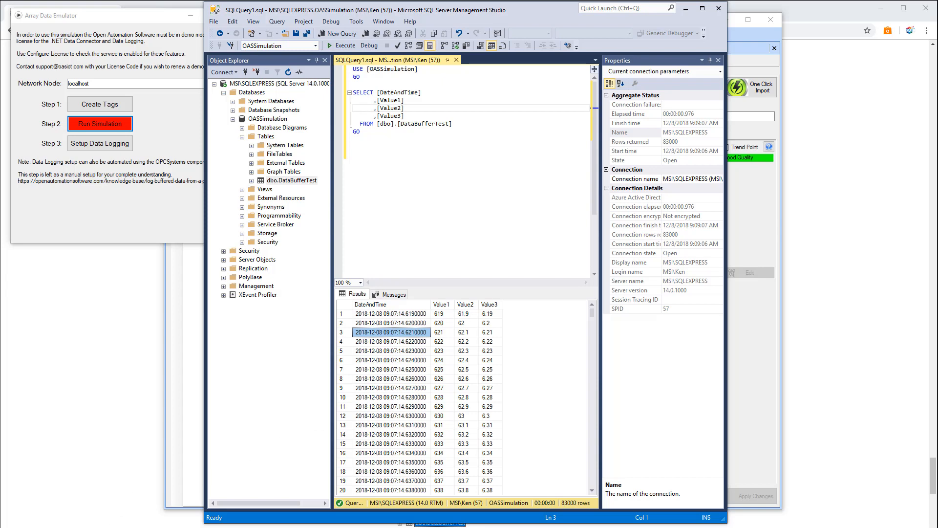
Step: Switch back to Open Automation Software and open the data buffering options for the localhost node
left_click(169, 527)
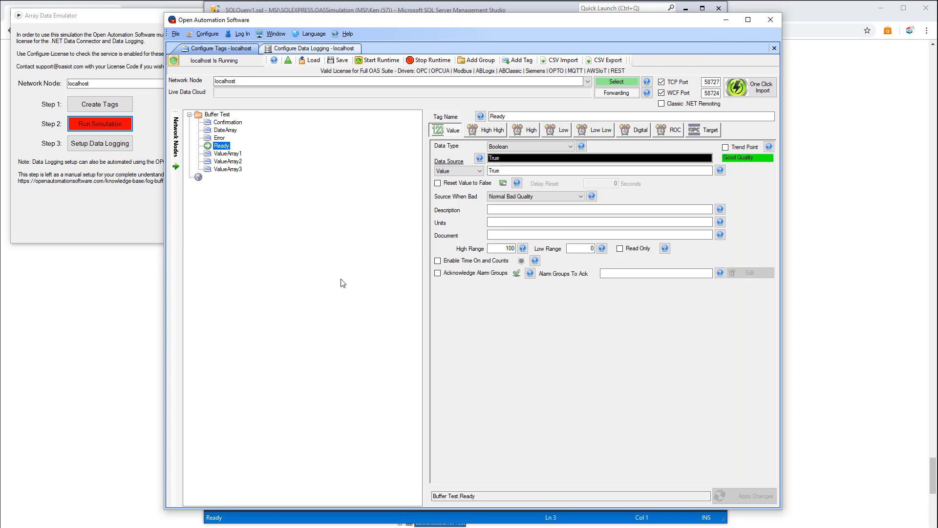
left_click(207, 34)
left_click(210, 222)
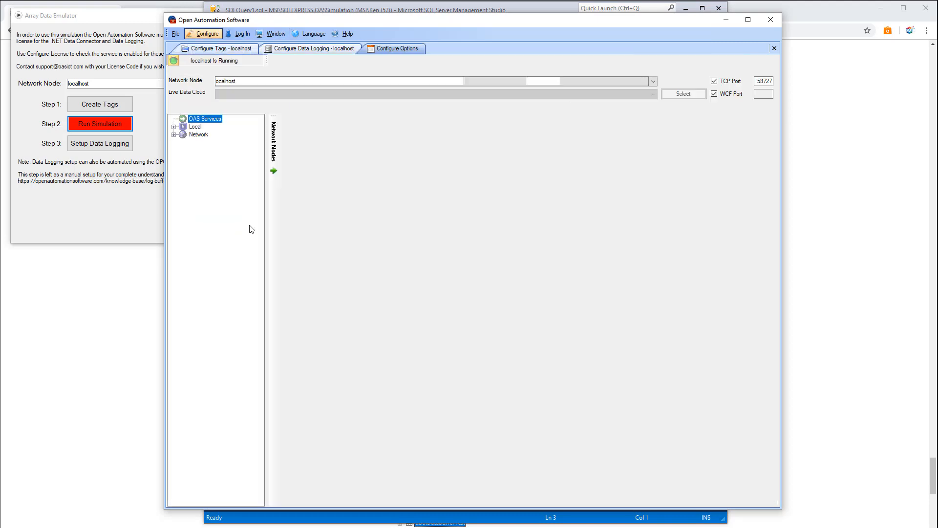
left_click(676, 82)
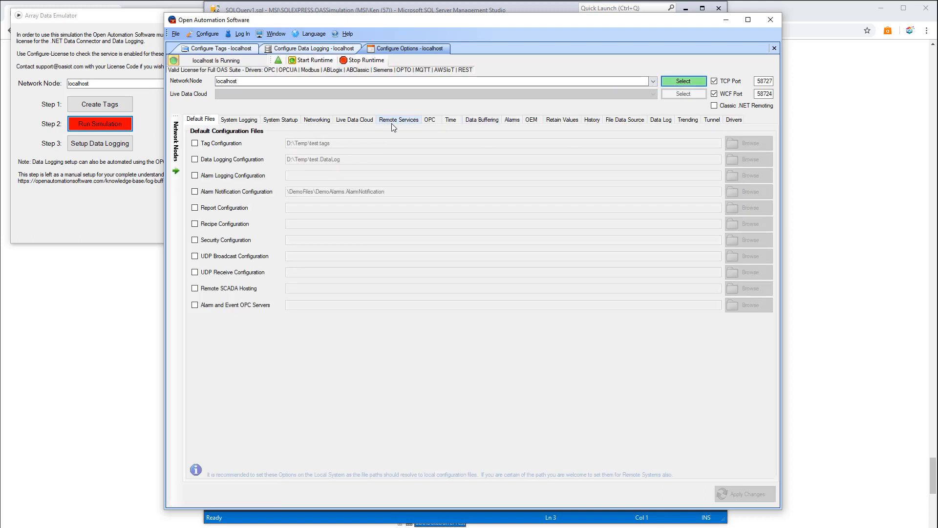
left_click(470, 120)
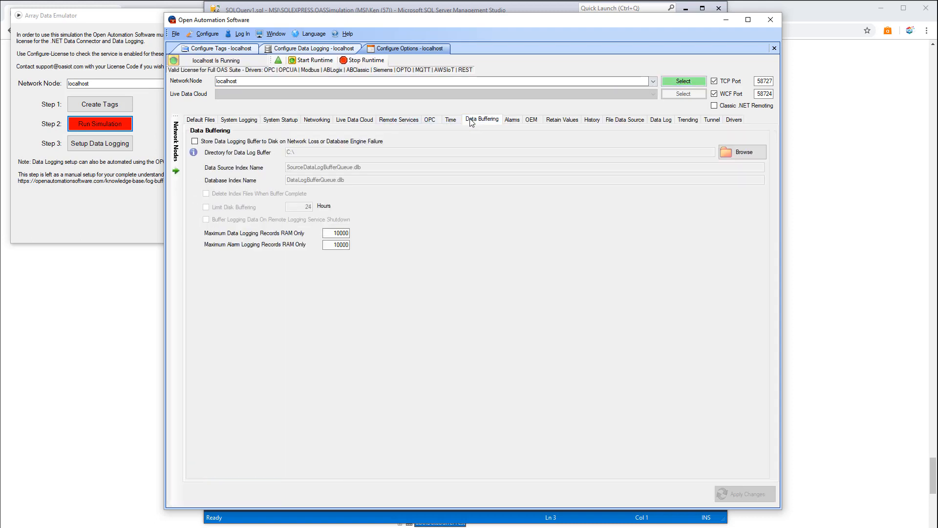
Step: Try storing the data logging buffer to disk on network loss or database engine failure, and turn the option off again
left_click(205, 145)
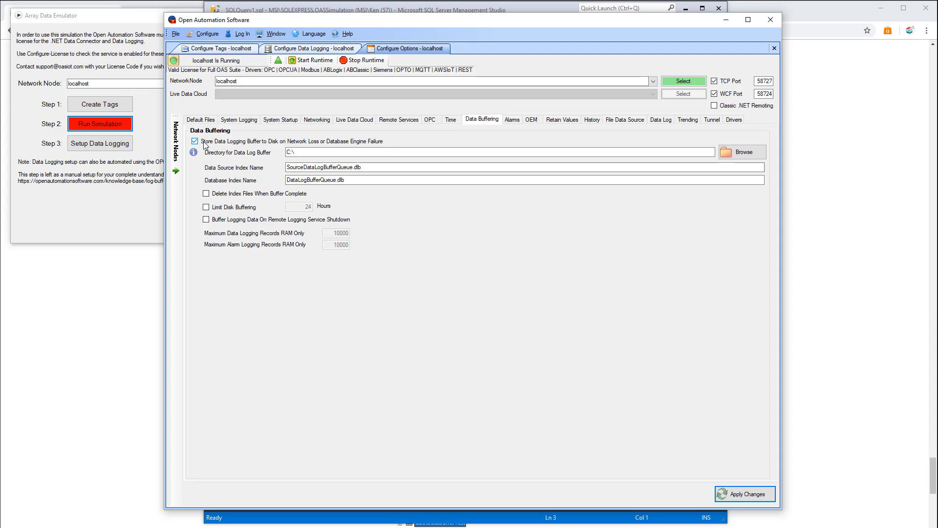
left_click(330, 155)
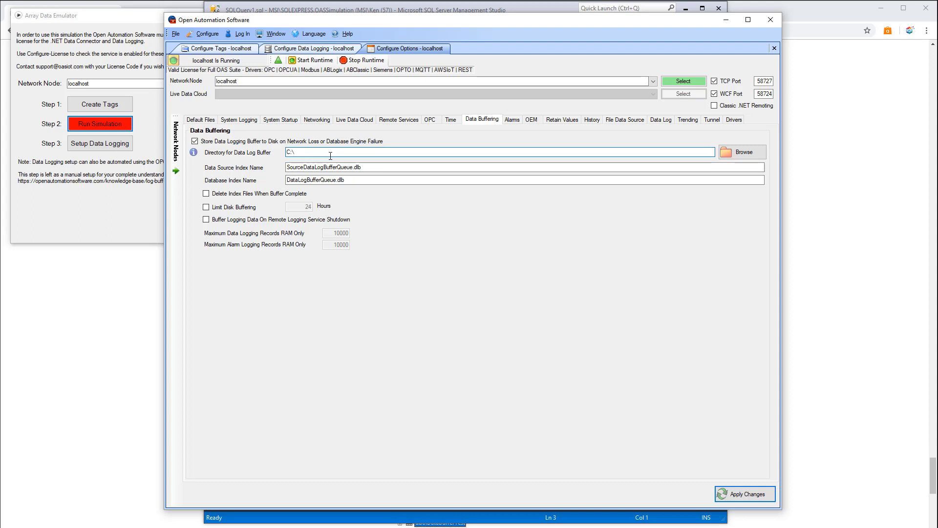
left_click(261, 142)
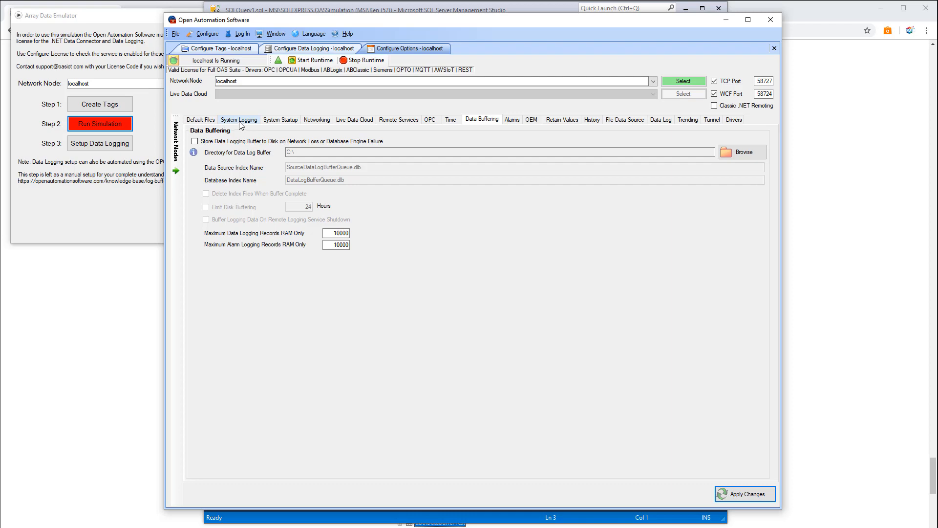
Step: Review the default configuration files options and the Test group's database logging settings, and return to the browser article
left_click(211, 122)
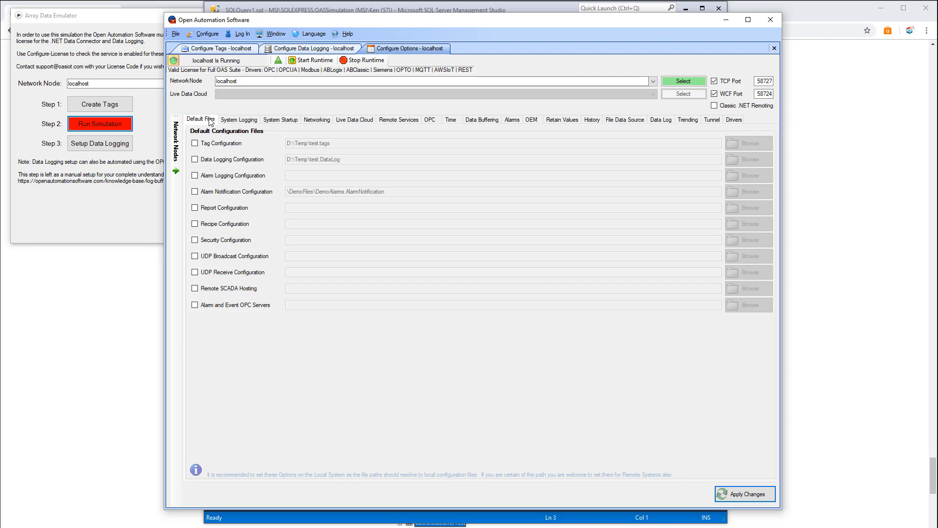
left_click(300, 50)
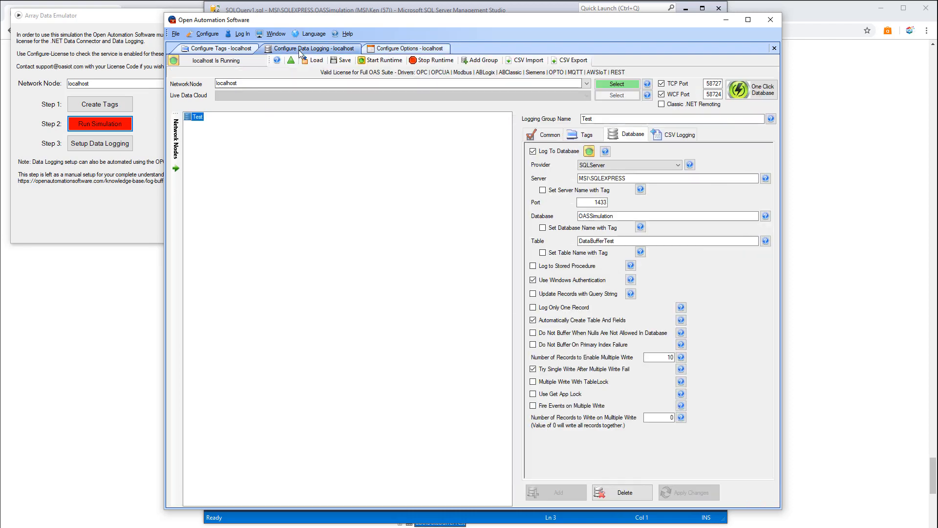
left_click(243, 51)
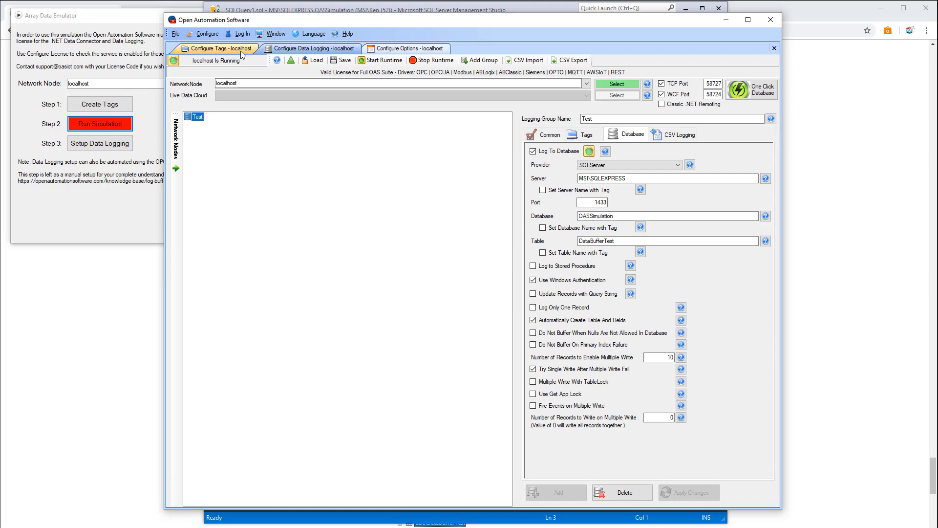
left_click(875, 150)
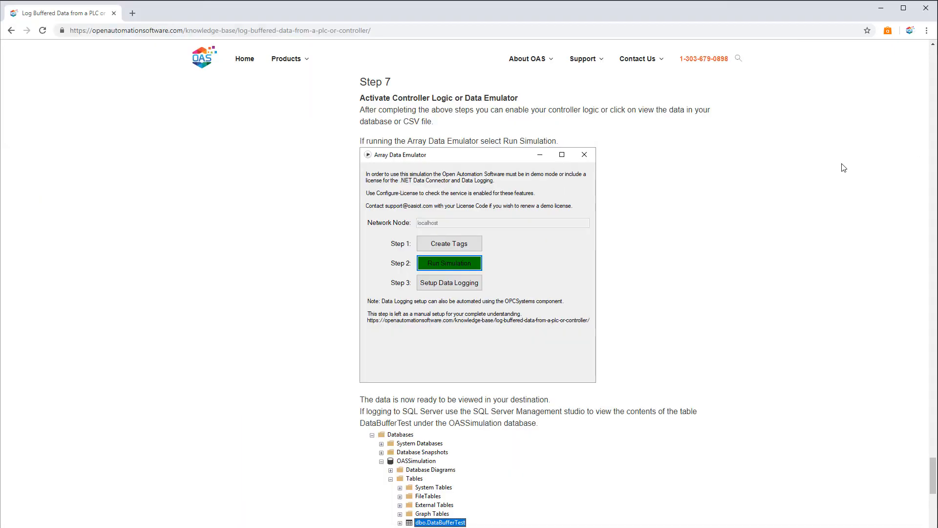
Step: Read the article's Step 8 and Step 9 on saving the configuration and buffering data to disk
scroll(829, 172, "down", 3)
scroll(826, 173, "down", 12)
scroll(823, 174, "up", 3)
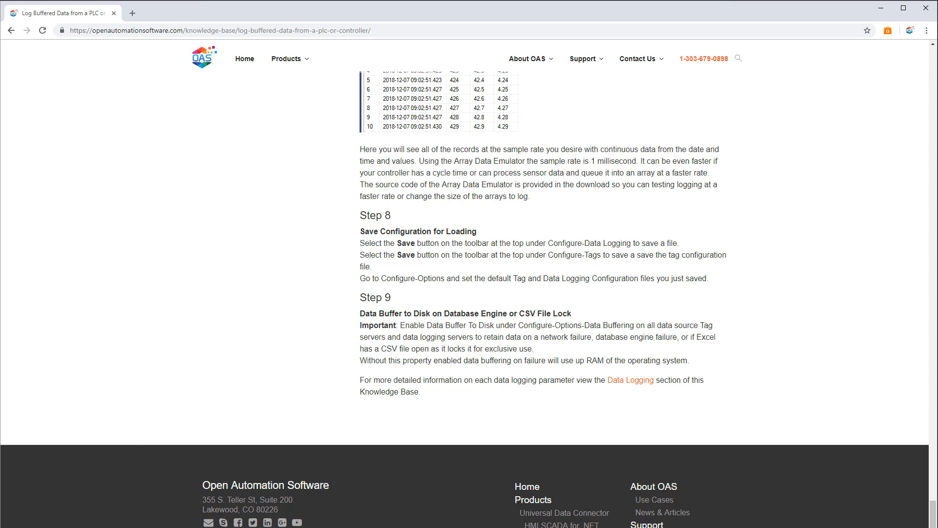
Step: Switch to Open Automation Software and start saving the data logging and tag configurations, cancelling both, and return to the options
key("alt+Tab")
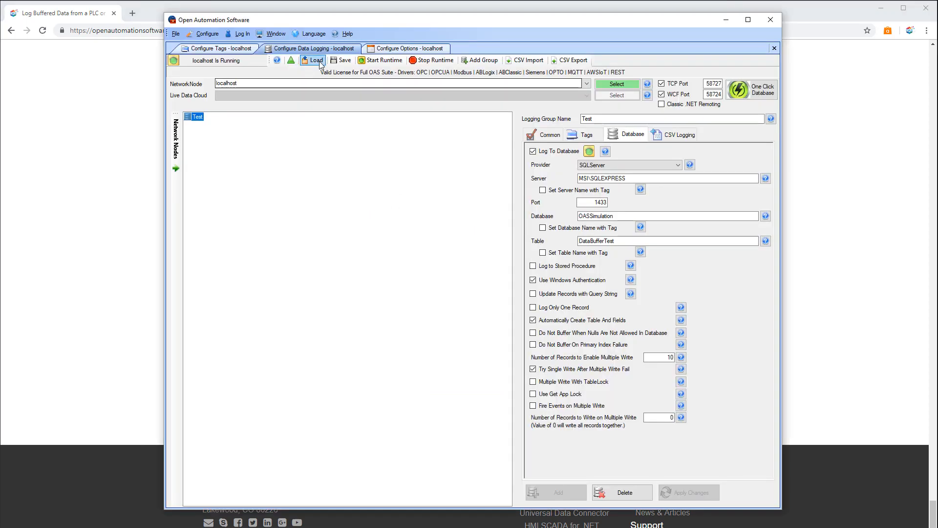
left_click(343, 62)
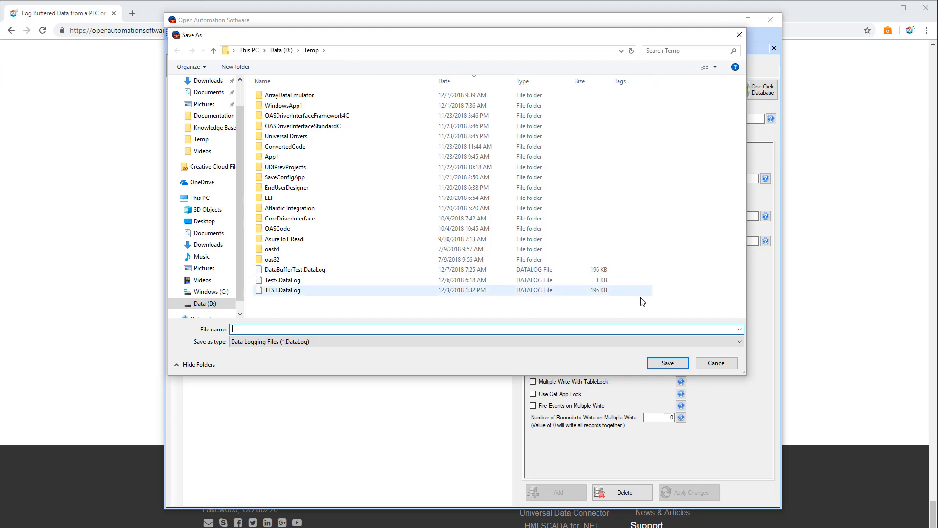
left_click(717, 362)
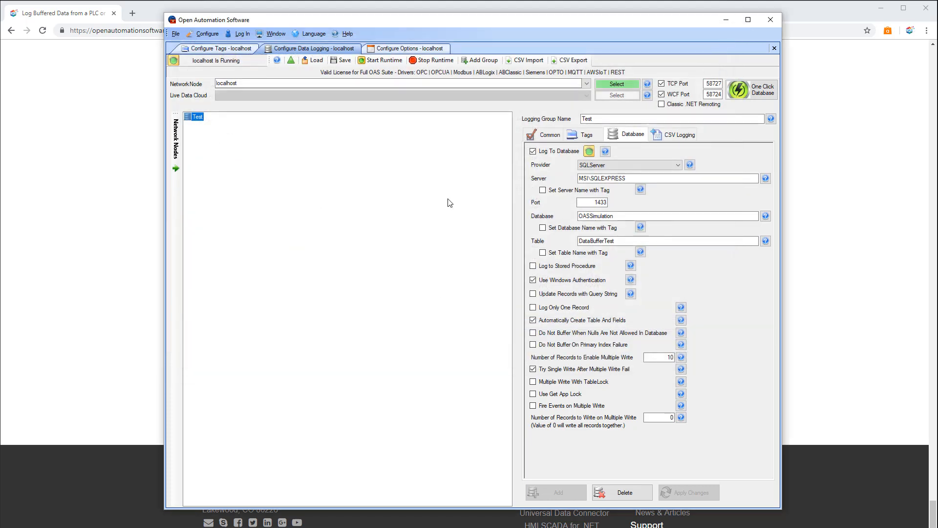
left_click(239, 49)
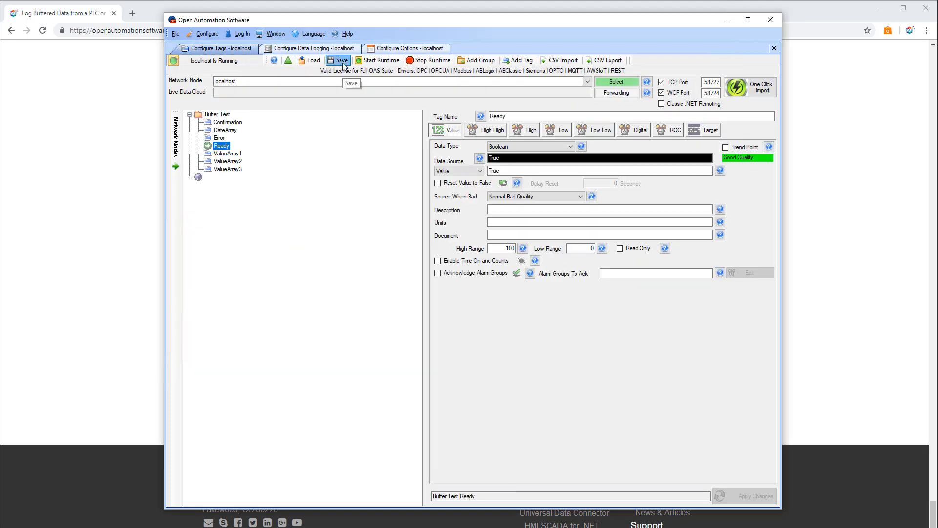
left_click(342, 60)
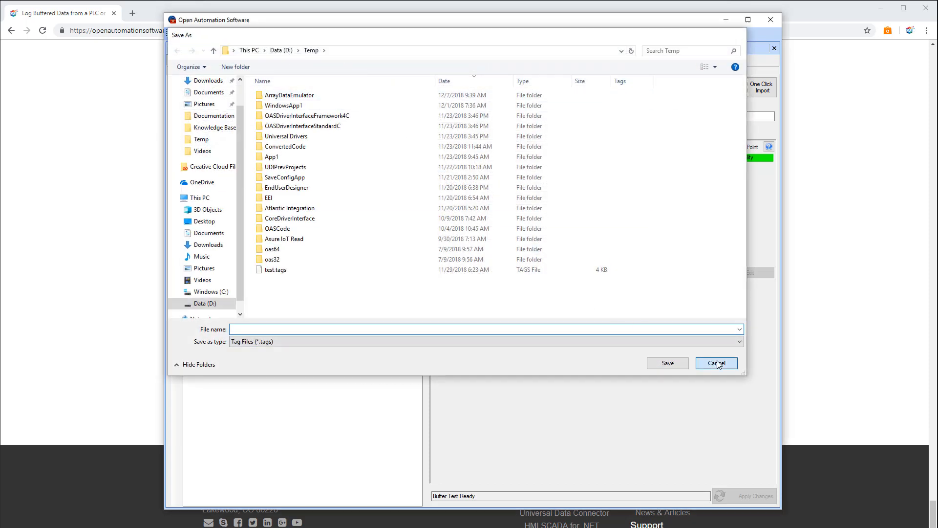
left_click(717, 362)
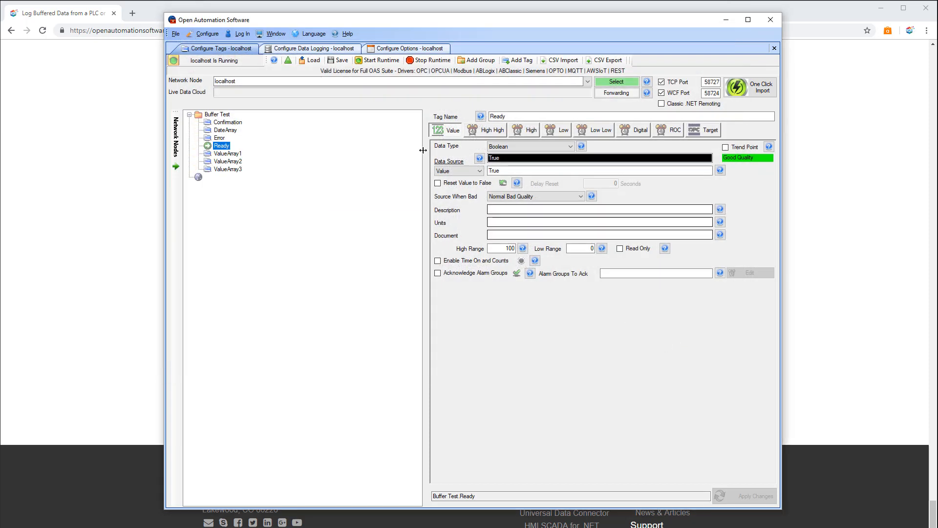
left_click(409, 48)
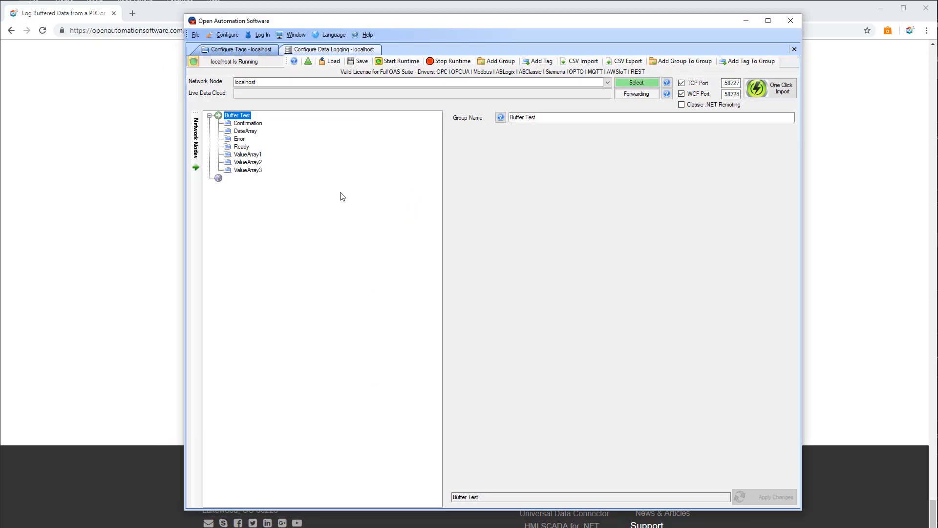
Step: Open the Confirmation tag in the Buffer Test group and review its available data source types
left_click(258, 126)
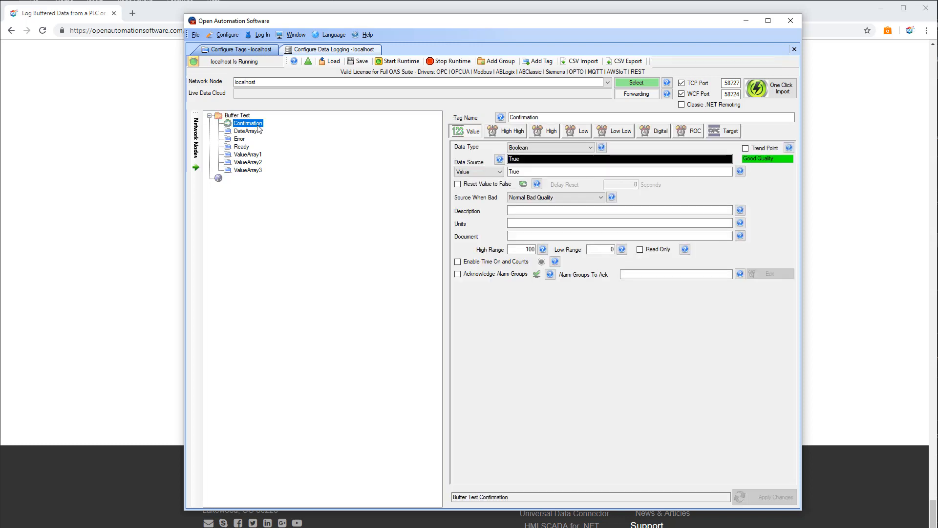
left_click(500, 172)
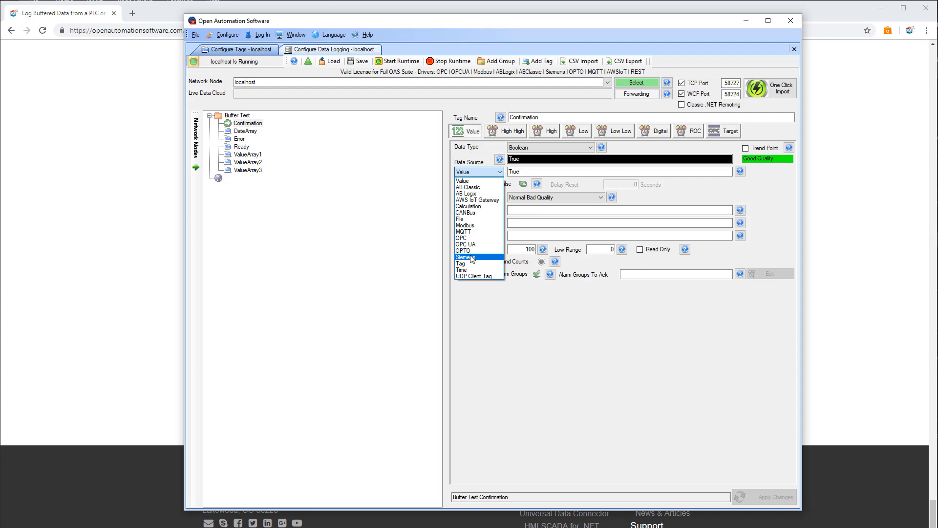
left_click(256, 134)
Step: Set the DateArray tag's data source to Siemens with the DT data type
left_click(253, 133)
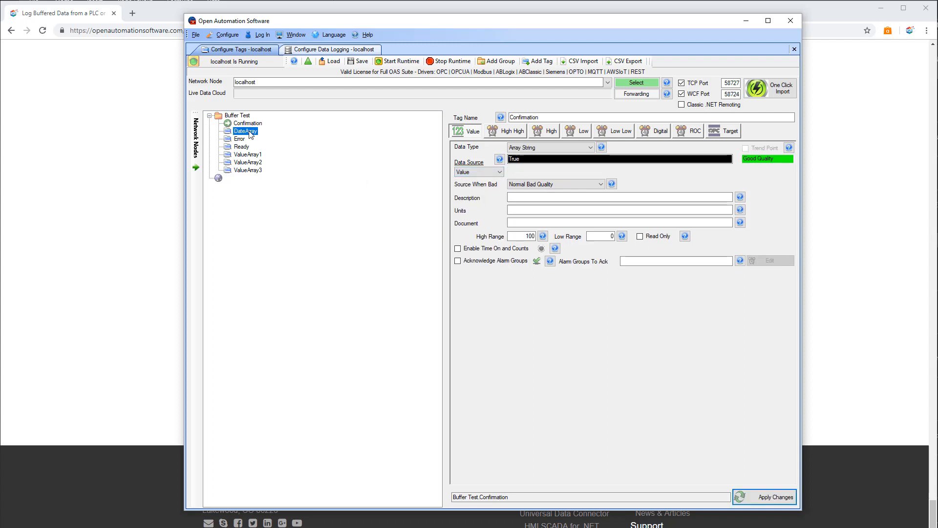
left_click(468, 172)
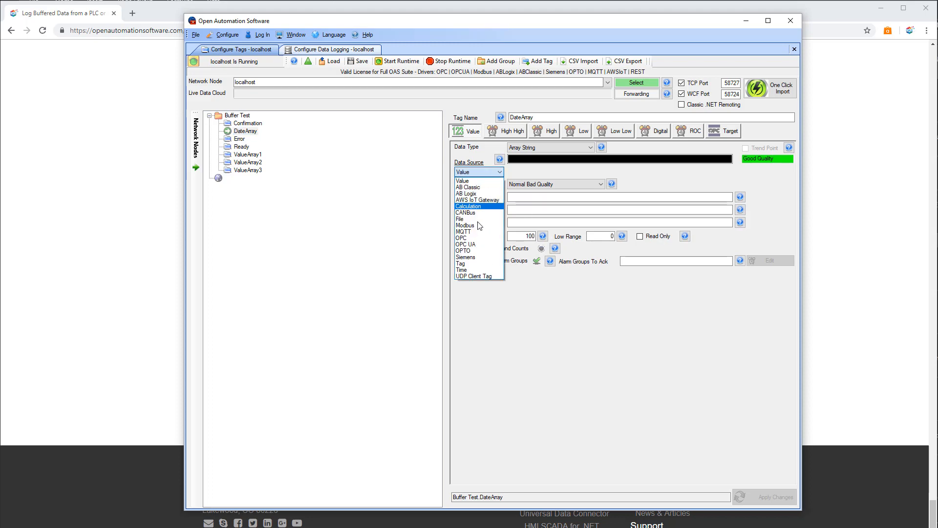
left_click(467, 257)
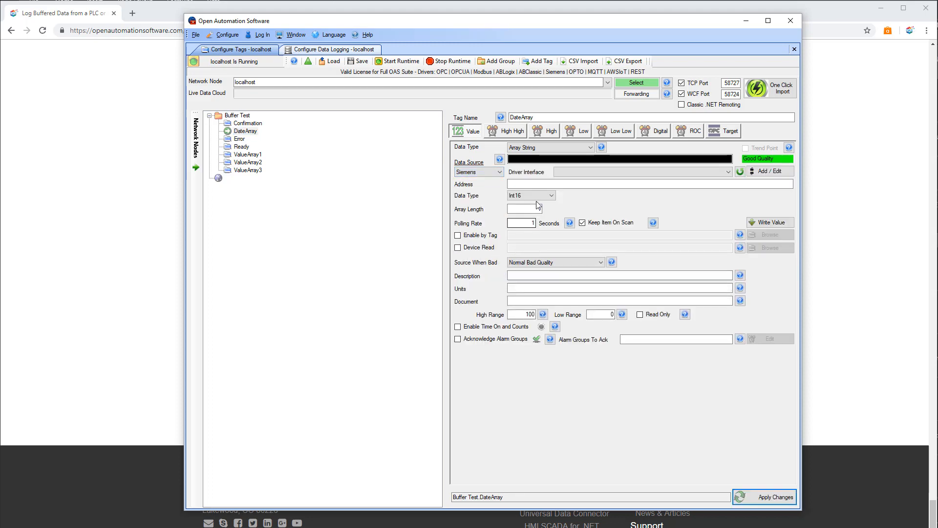
left_click(551, 196)
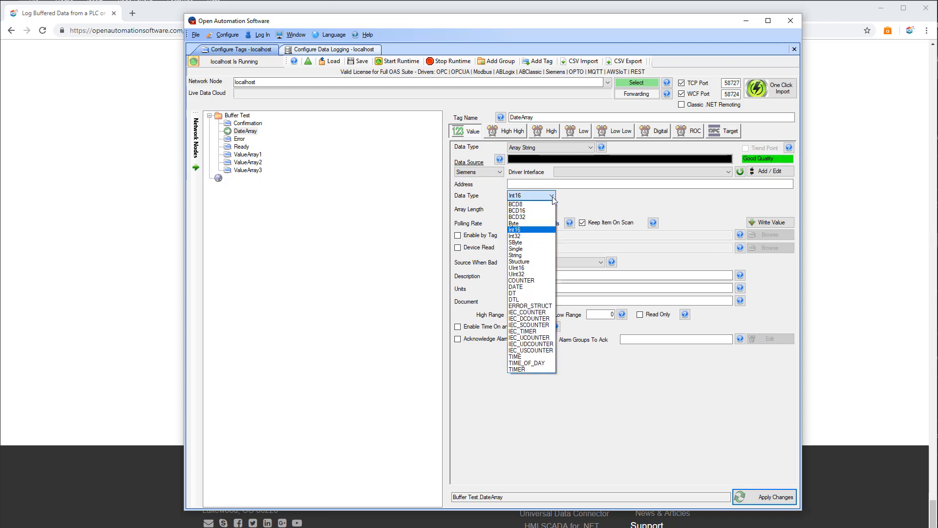
left_click(525, 293)
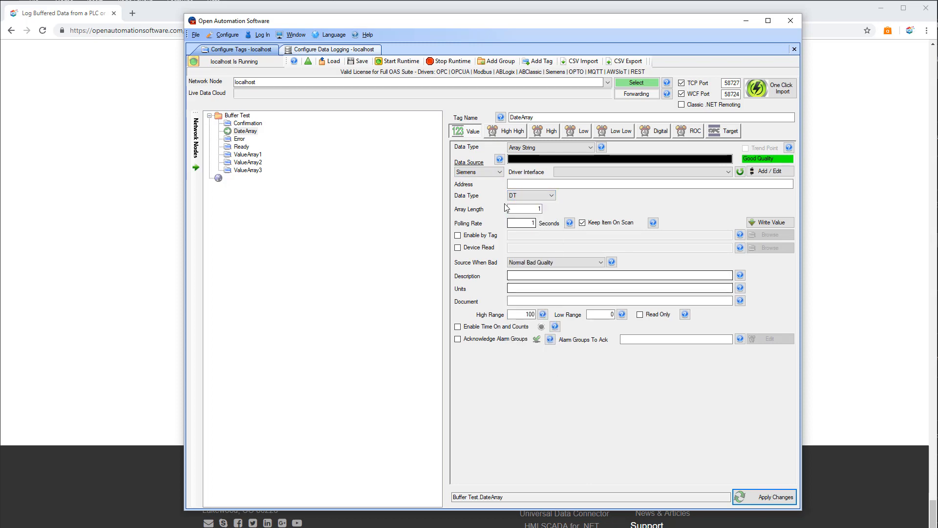
Step: Review the Siemens data types, return the DateArray tag's data source to Value and look over the other source types
left_click(551, 197)
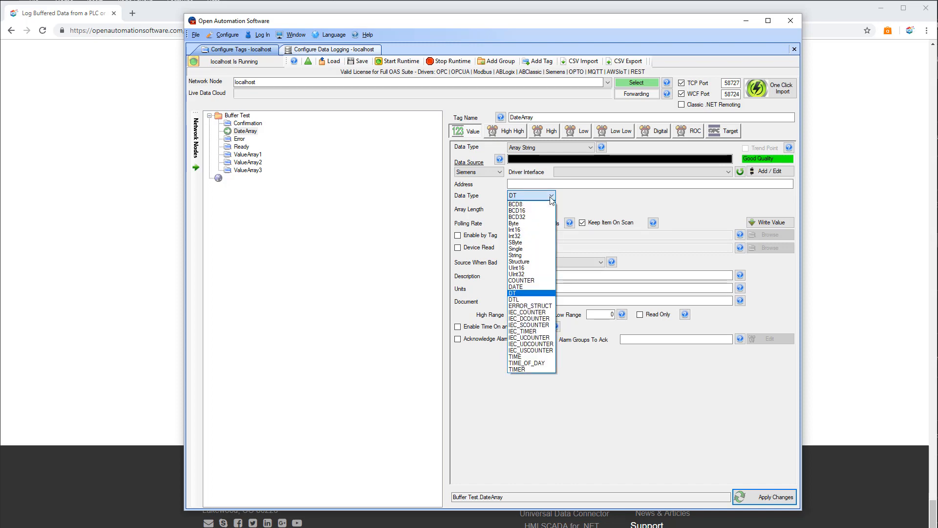
left_click(500, 173)
left_click(500, 173)
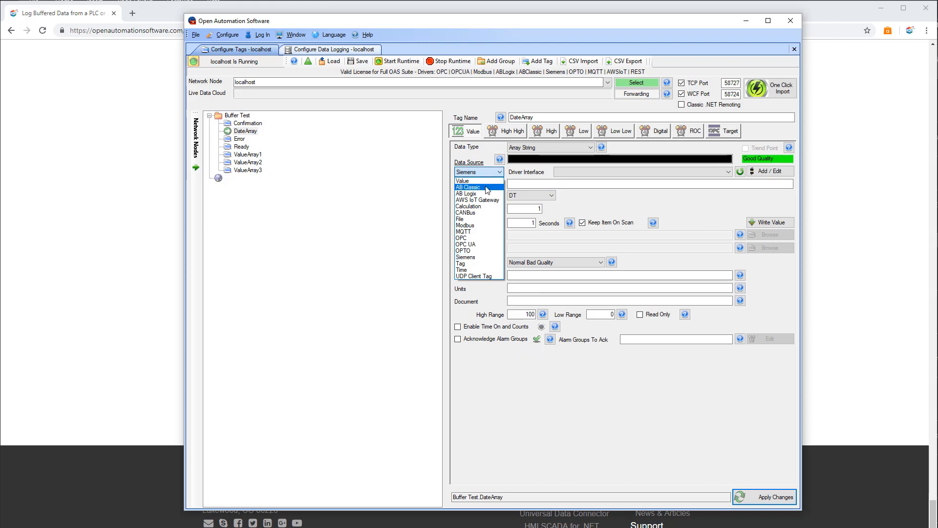
key("Up")
key("Return")
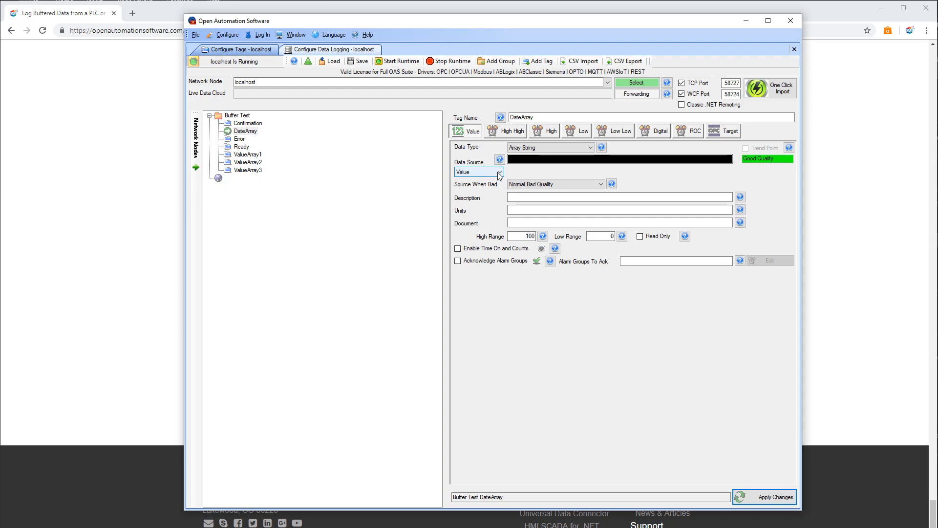
left_click(499, 172)
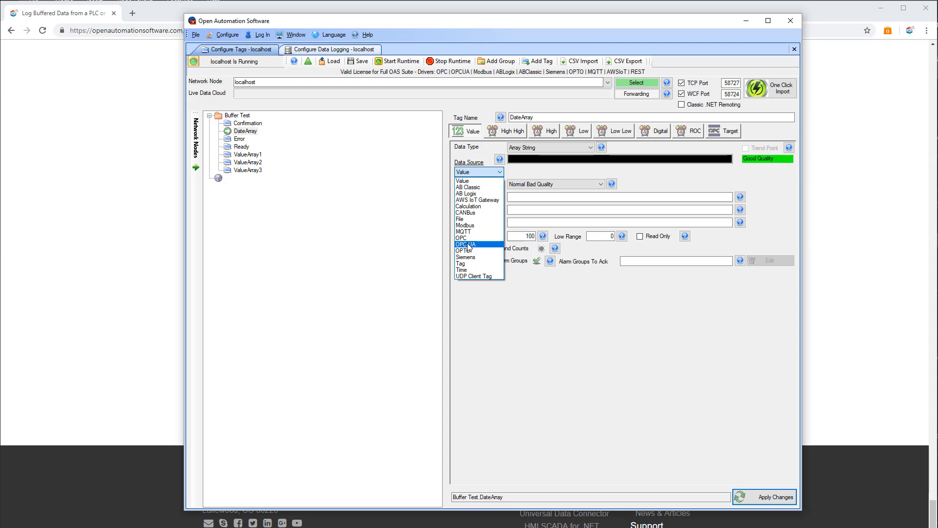
left_click(408, 242)
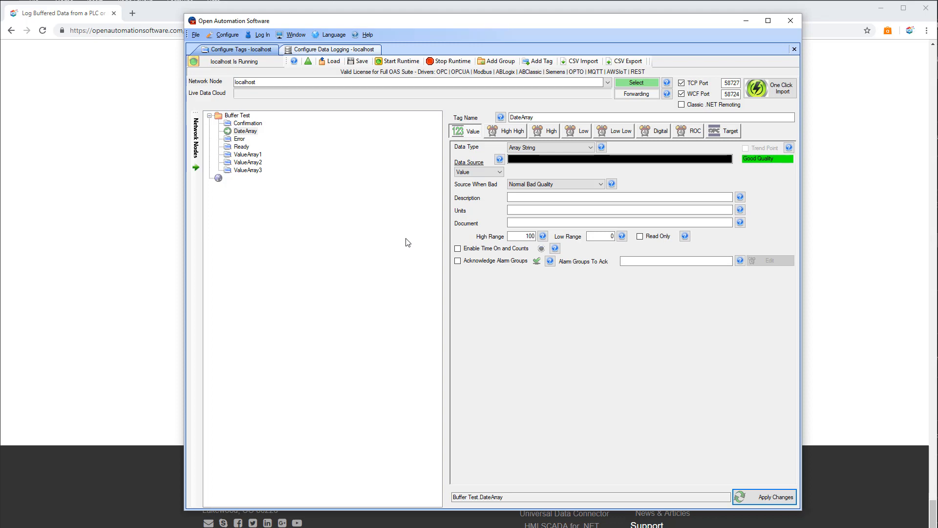
Step: Minimize Open Automation Software and open the website's Contact Us page in the browser
left_click(747, 21)
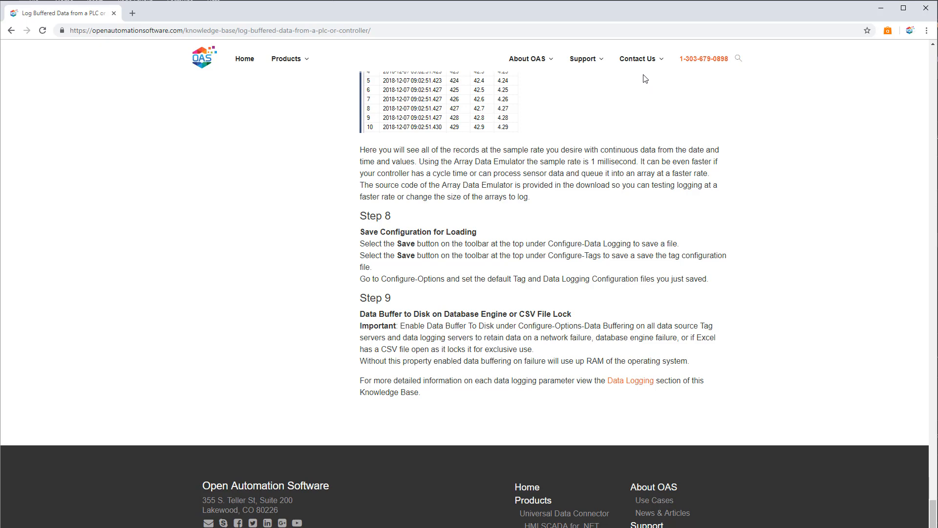
mouse_move(625, 66)
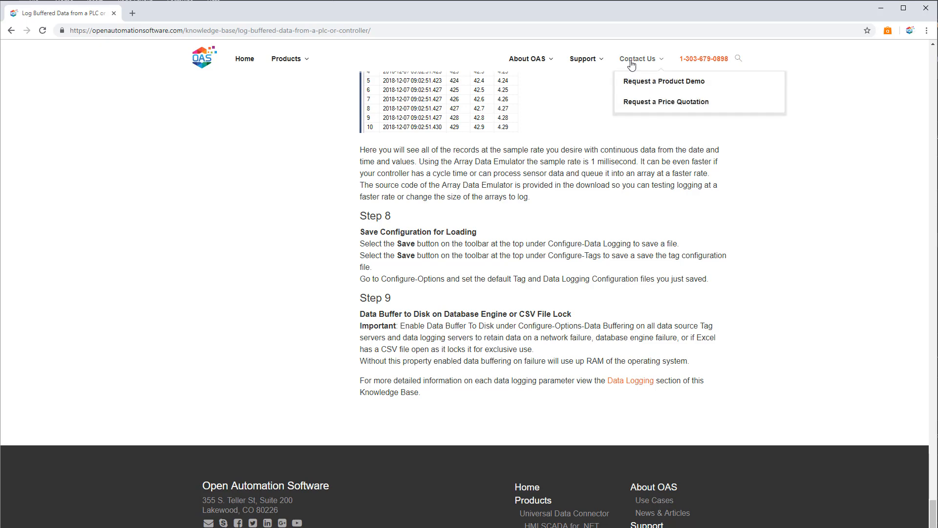
left_click(631, 65)
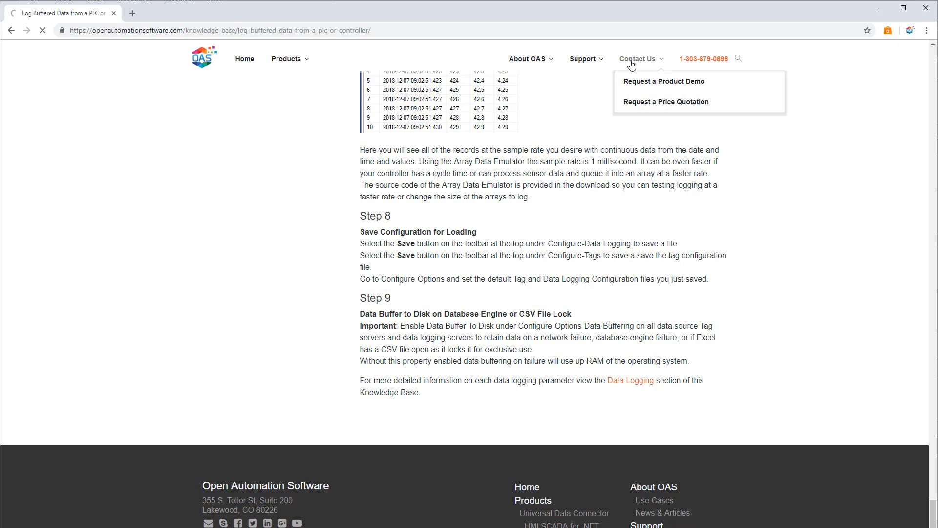